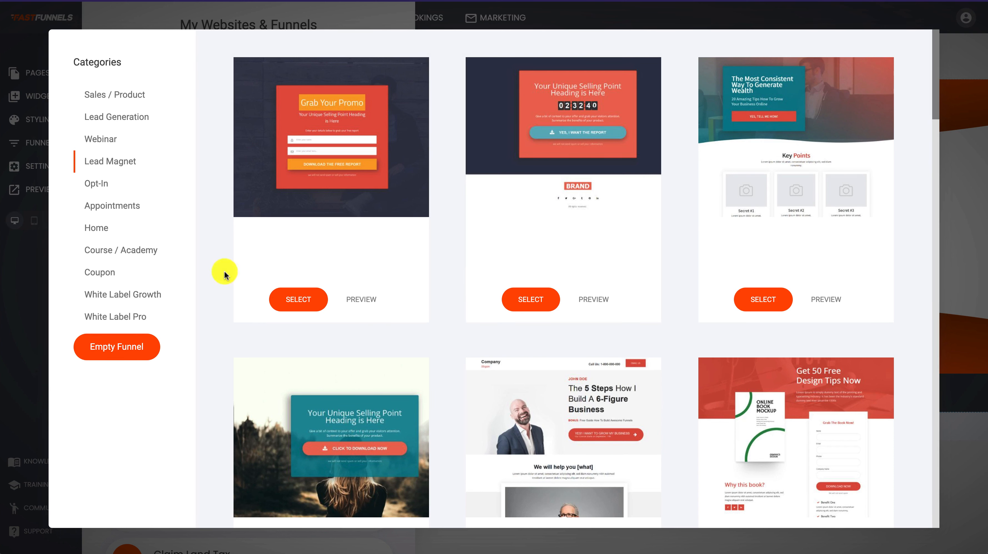
- Create a funnel named "Survey" from the Lead Magnet template with the teal "CLICK TO DOWNLOAD NOW" box, and dismiss the introduction video
scroll(463, 364, "down", 3)
scroll(463, 365, "down", 5)
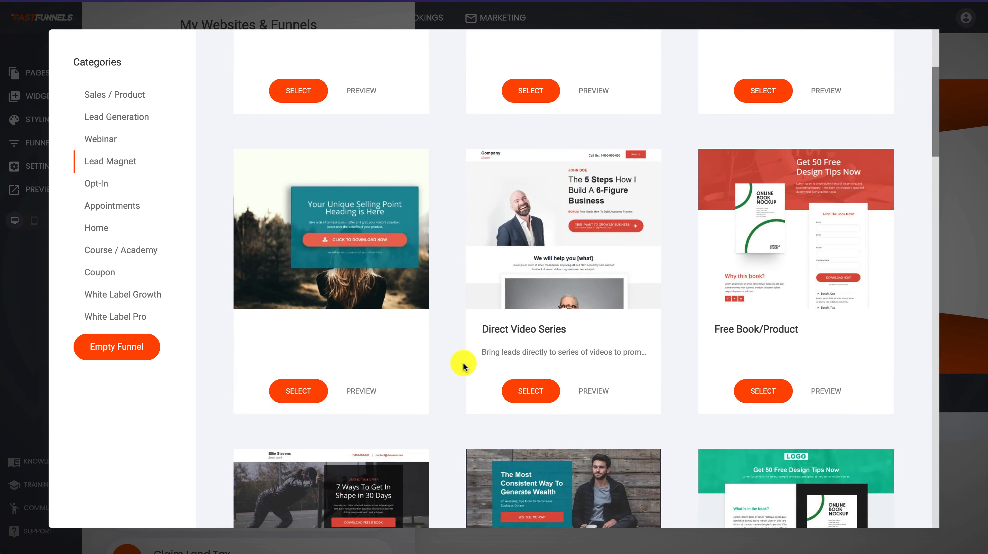
scroll(463, 364, "up", 3)
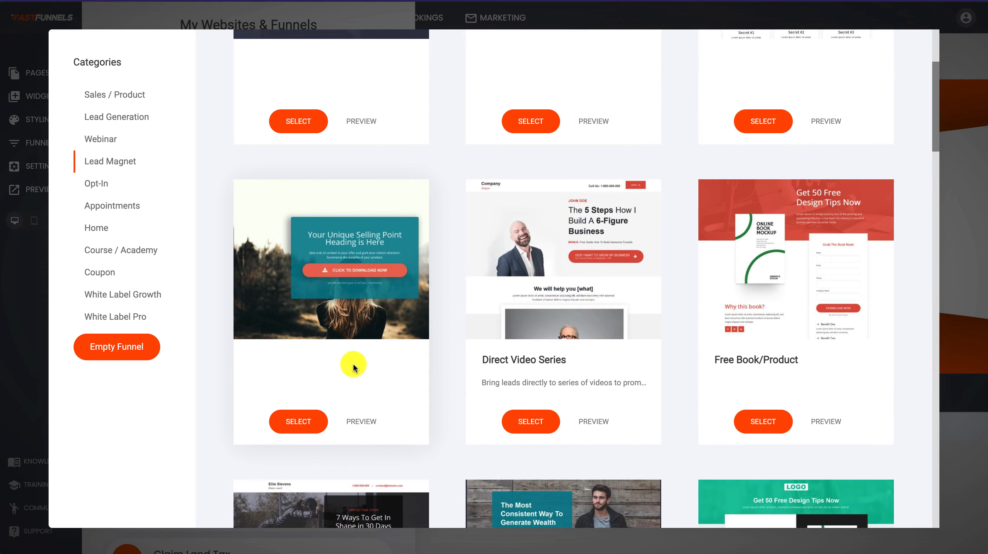
left_click(298, 421)
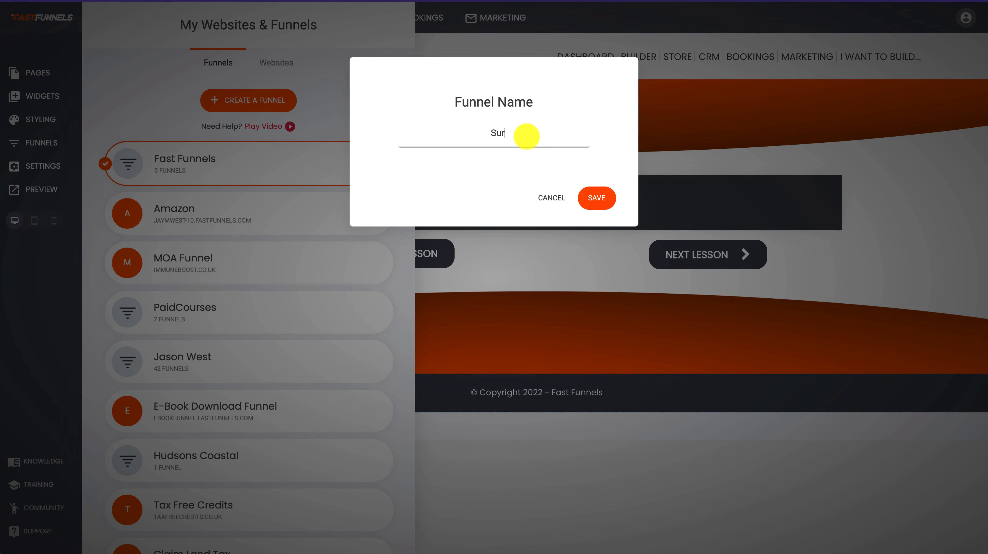
type("Survey")
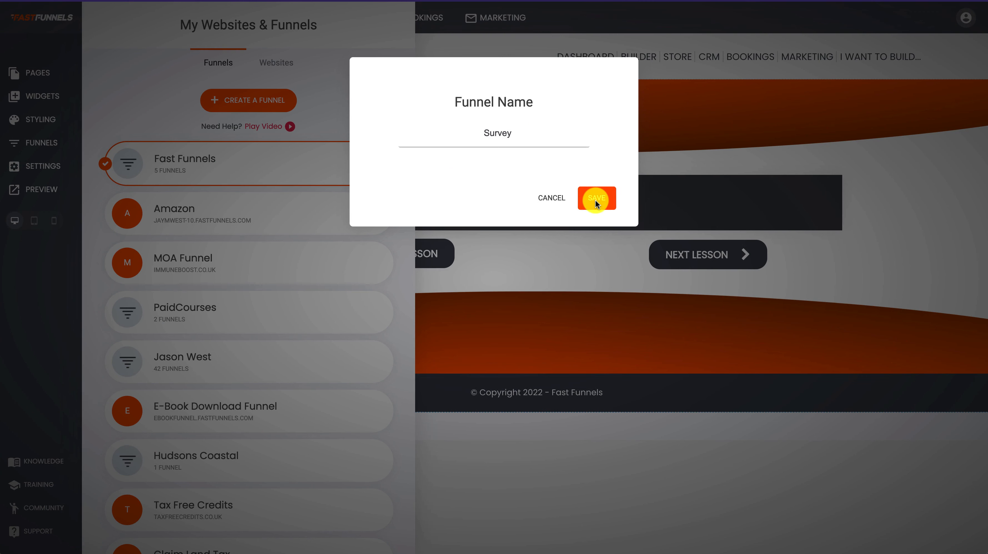
left_click(605, 198)
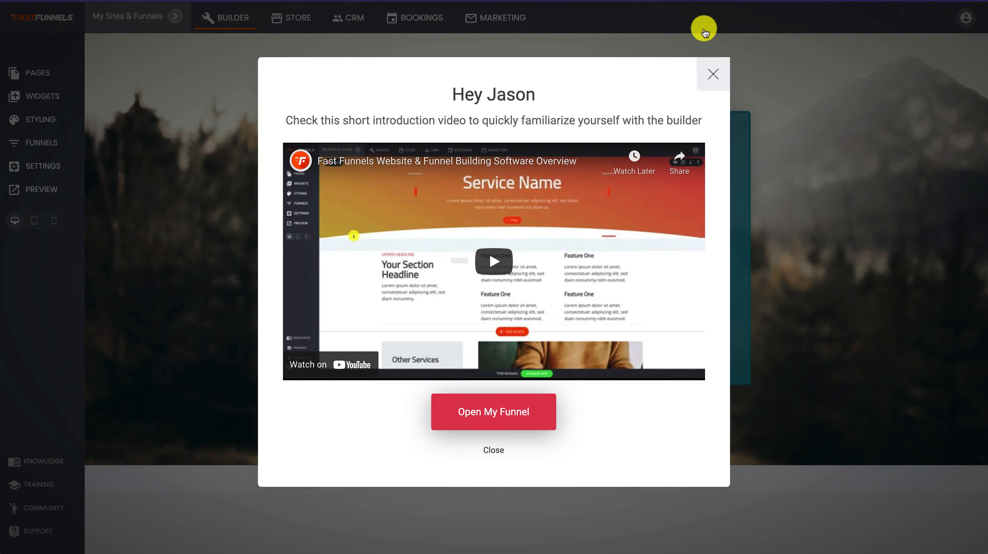
left_click(714, 76)
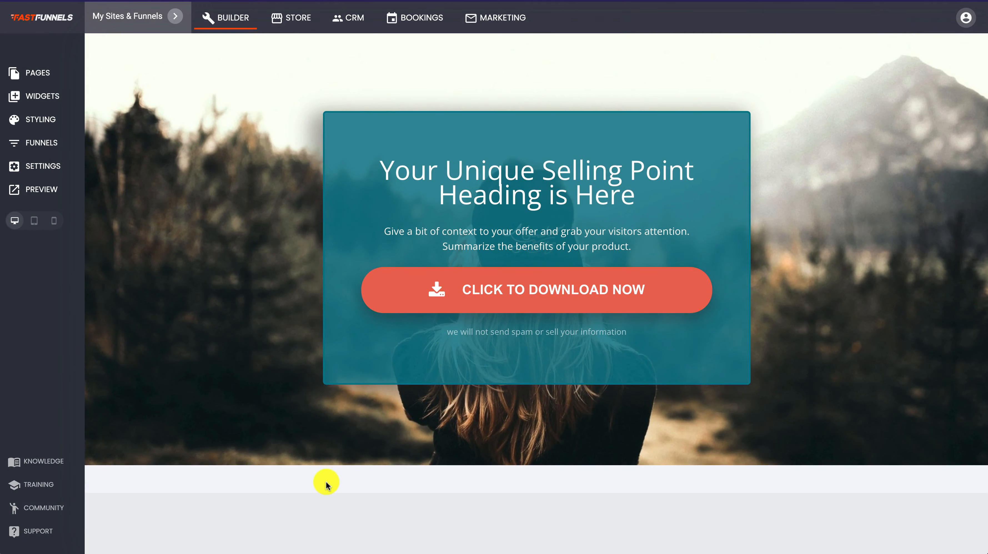
- Extend the hero block downward and delete its "CLICK TO DOWNLOAD NOW" button
left_click_drag(312, 462, 309, 552)
left_click(551, 301)
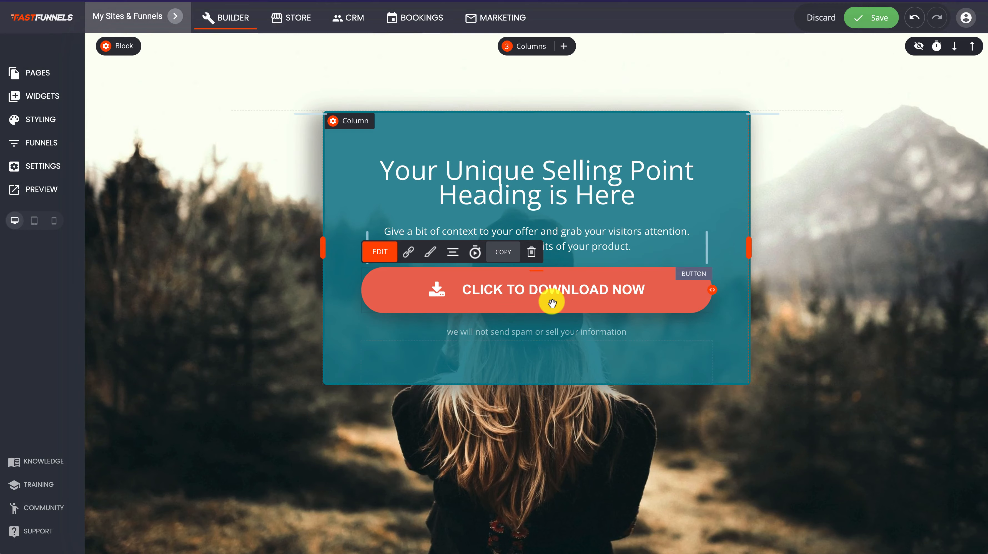
left_click(531, 253)
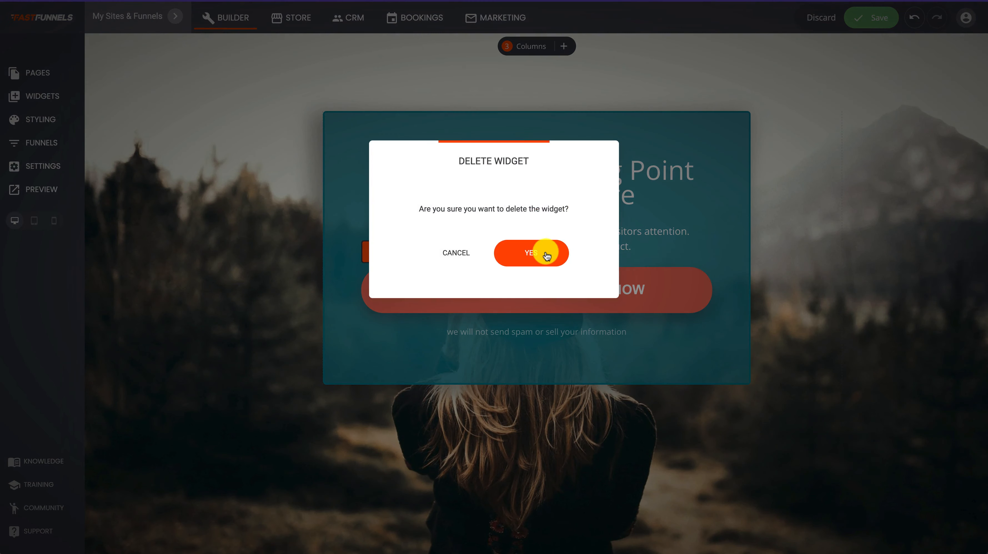
left_click(547, 254)
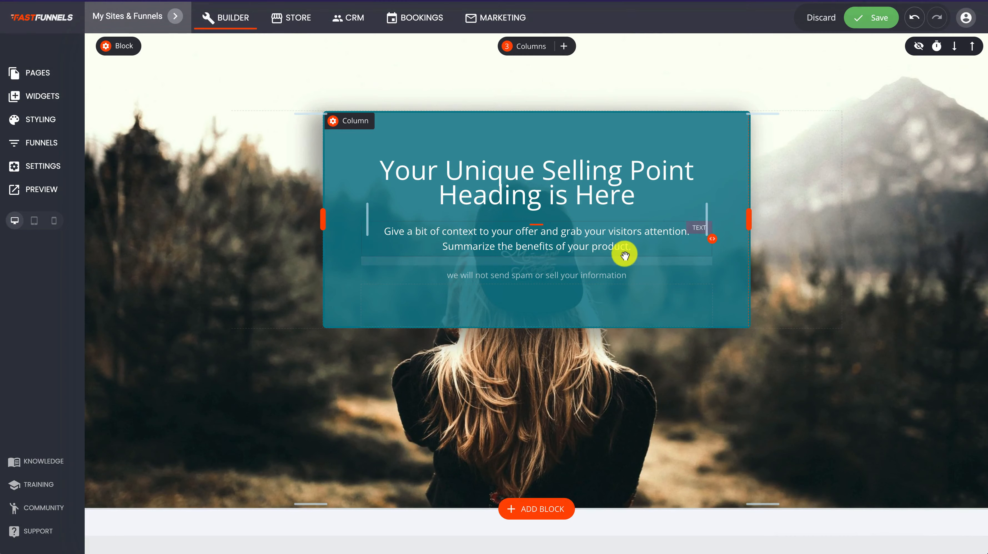
- Replace the heading in the teal box with "PLEASE TAKE OUR QUICK SURVEY"
left_click(591, 188)
left_click_drag(638, 194, 381, 171)
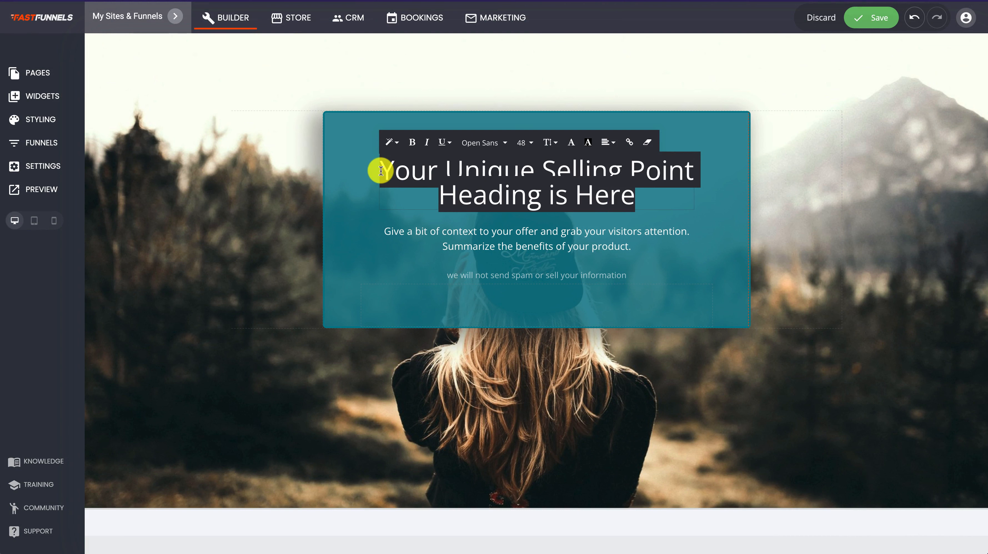
type("PLEASE TE")
key("BackSpace")
type("AKE OUR Q")
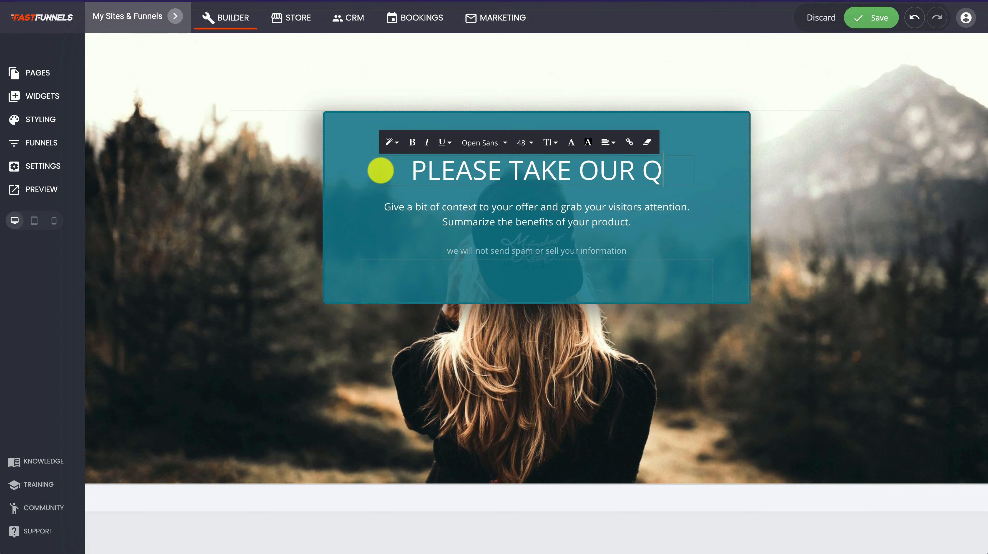
type("UICK SURVEY")
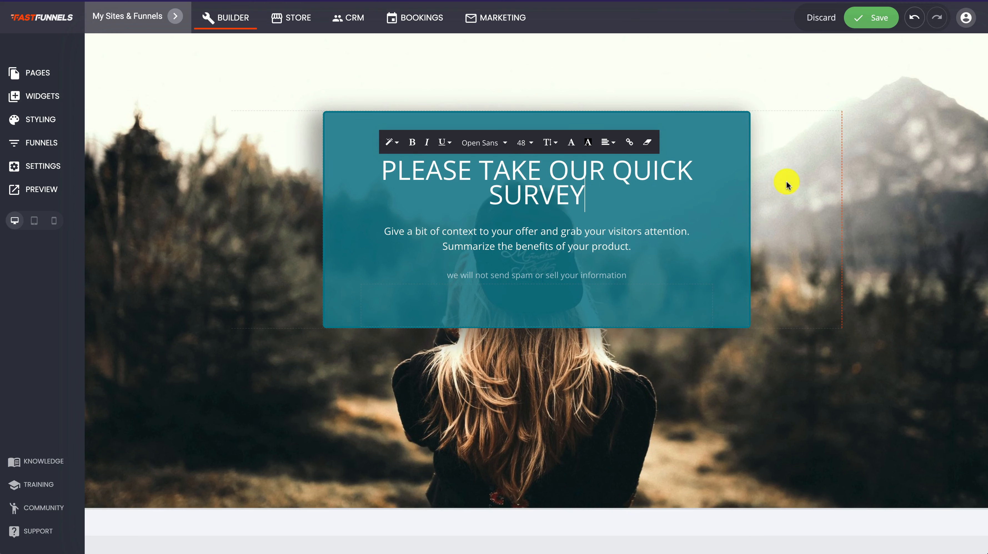
left_click(826, 195)
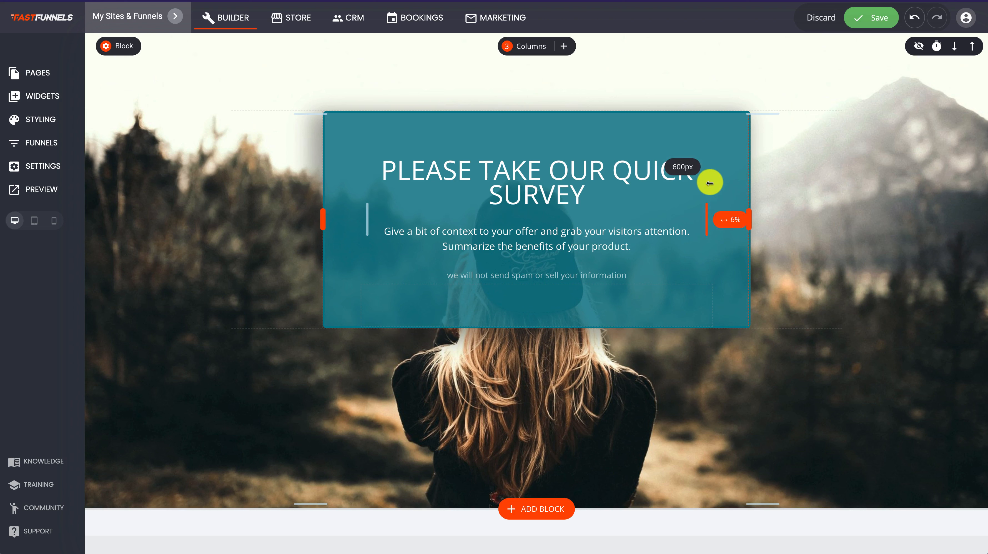
- Reduce the teal column's inner side padding, widen the column on both sides, and save the page
left_click_drag(704, 217, 719, 219)
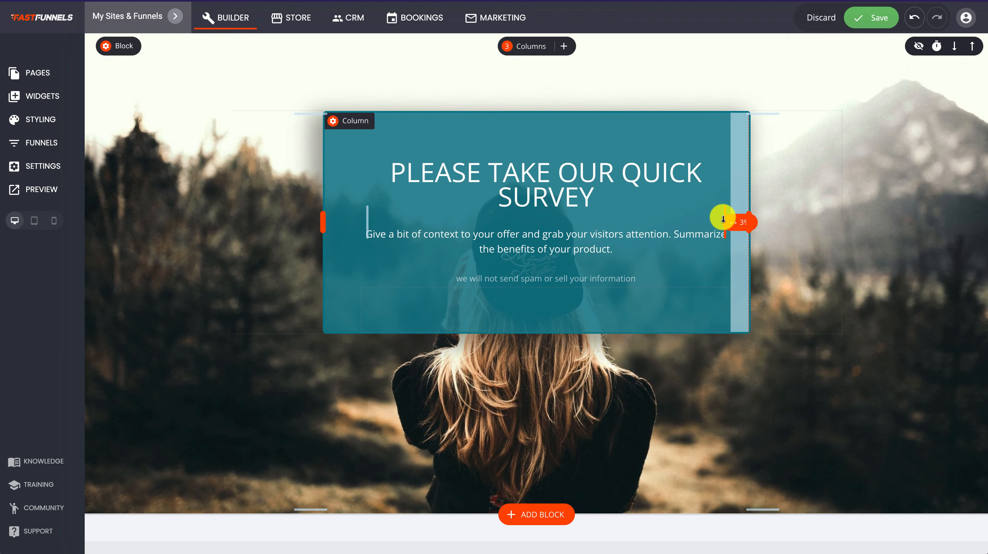
left_click_drag(364, 217, 254, 211)
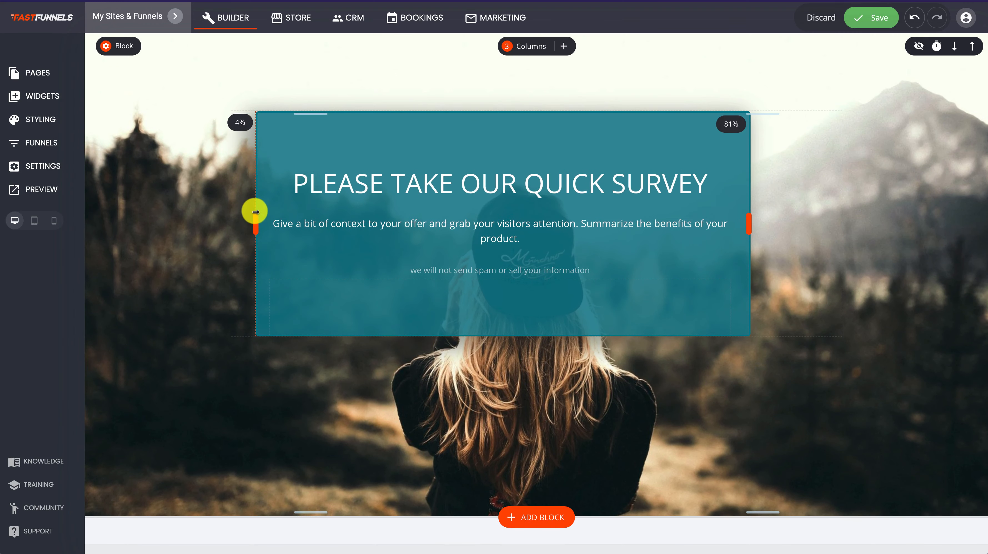
left_click_drag(751, 221, 798, 217)
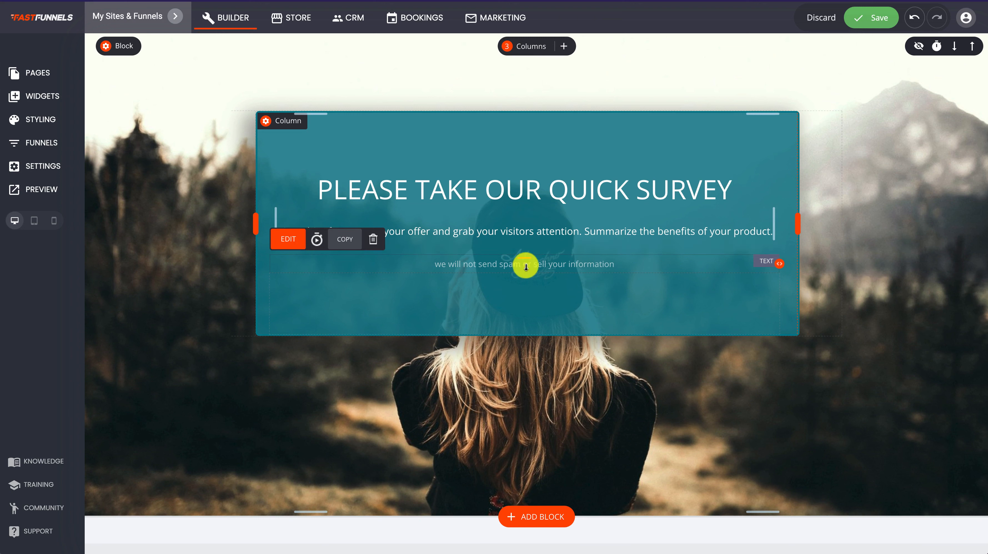
left_click(877, 19)
- Add a Quiz/Survey widget between the description text and the no-spam note in the teal column, and save the page
left_click(43, 98)
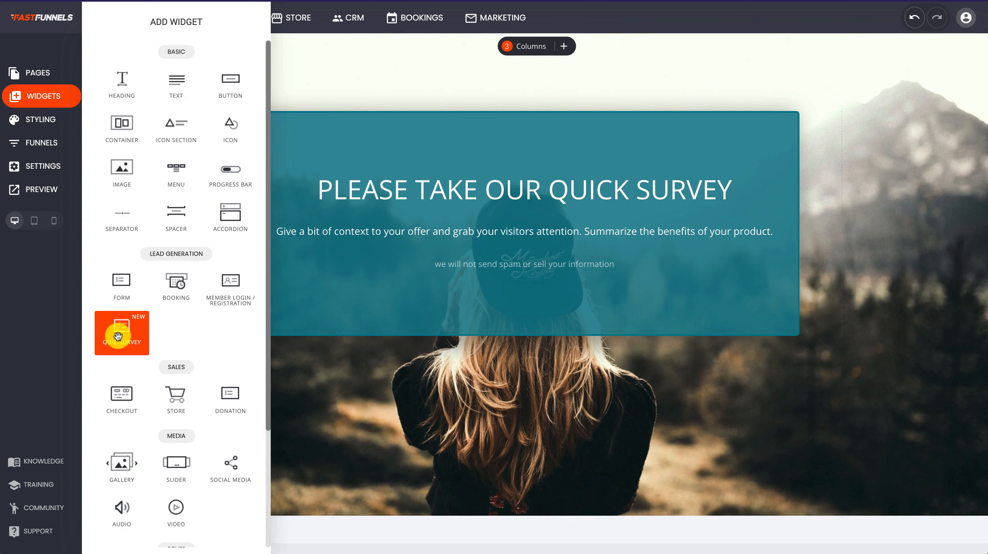
left_click_drag(126, 329, 511, 235)
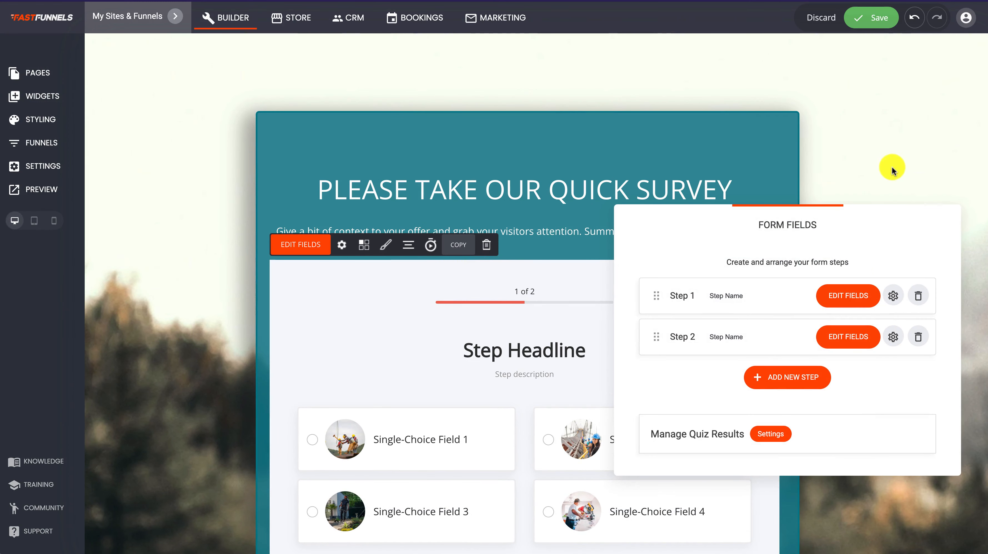
left_click(887, 165)
scroll(832, 257, "down", 3)
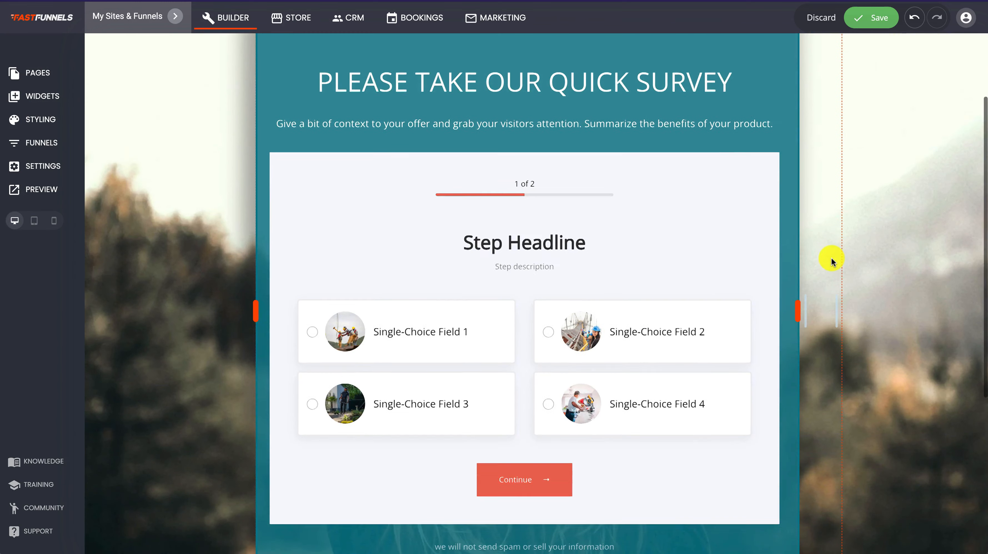
scroll(831, 257, "down", 2)
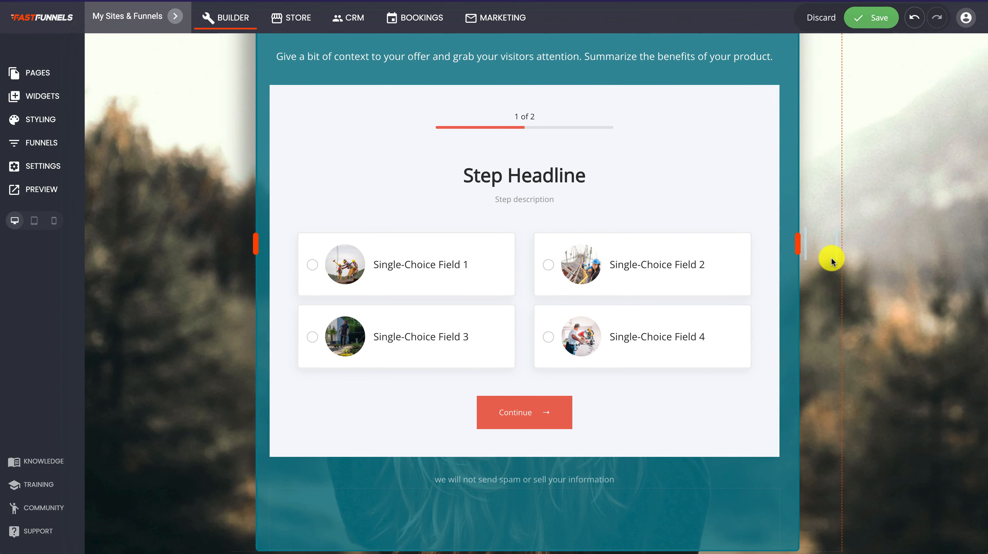
left_click(879, 17)
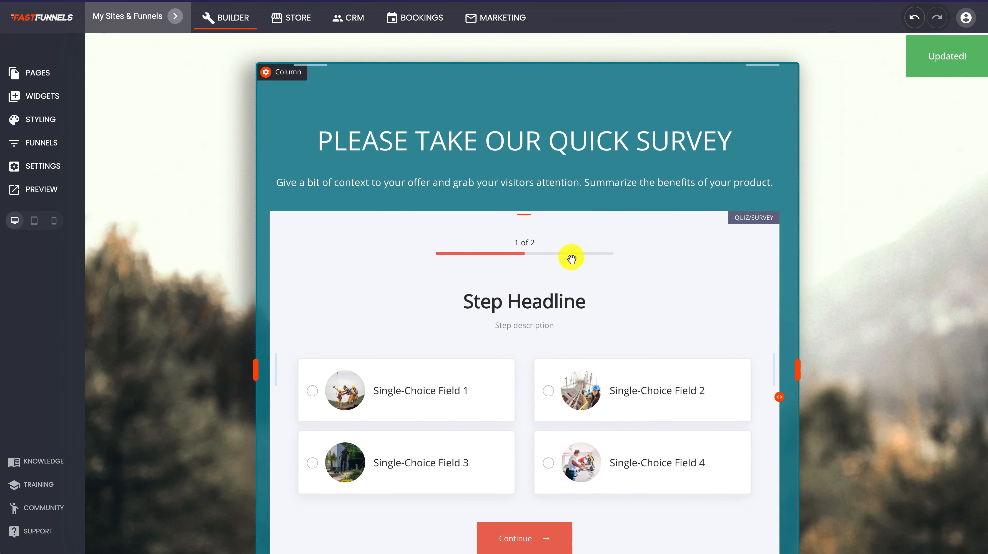
- In the Quiz/Survey widget's form settings, set the complete button text to "Submit Survey"
scroll(571, 259, "down", 4)
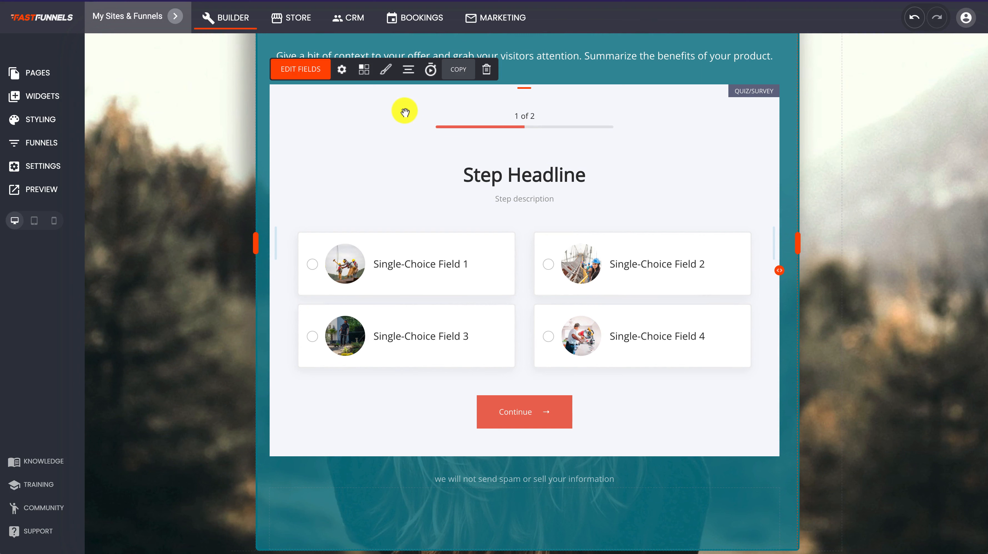
left_click(342, 70)
left_click(685, 114)
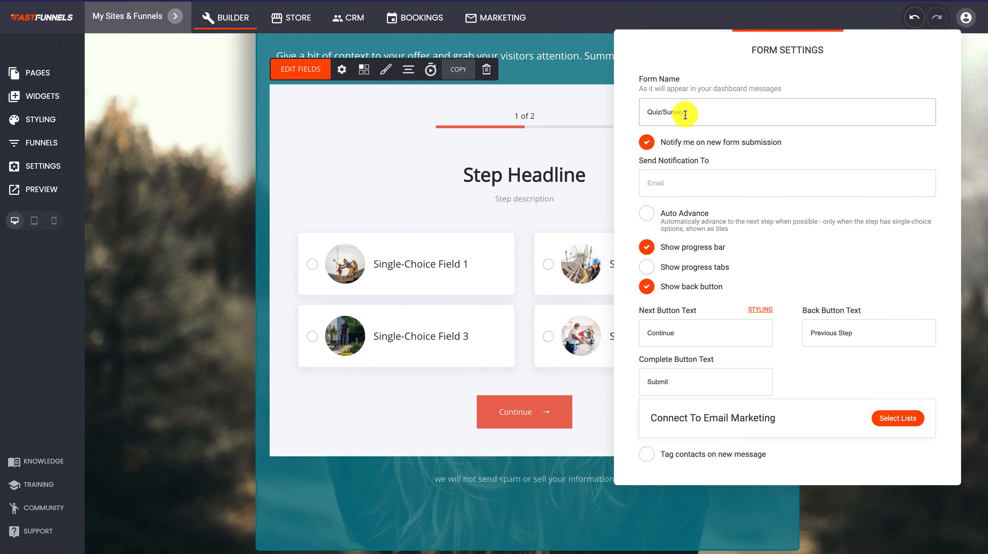
left_click_drag(686, 114, 642, 114)
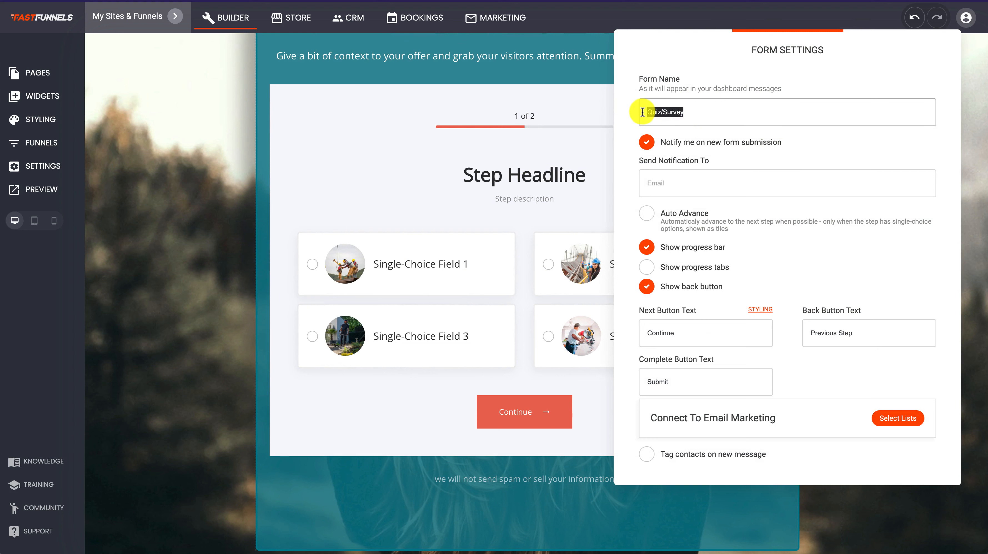
left_click(672, 180)
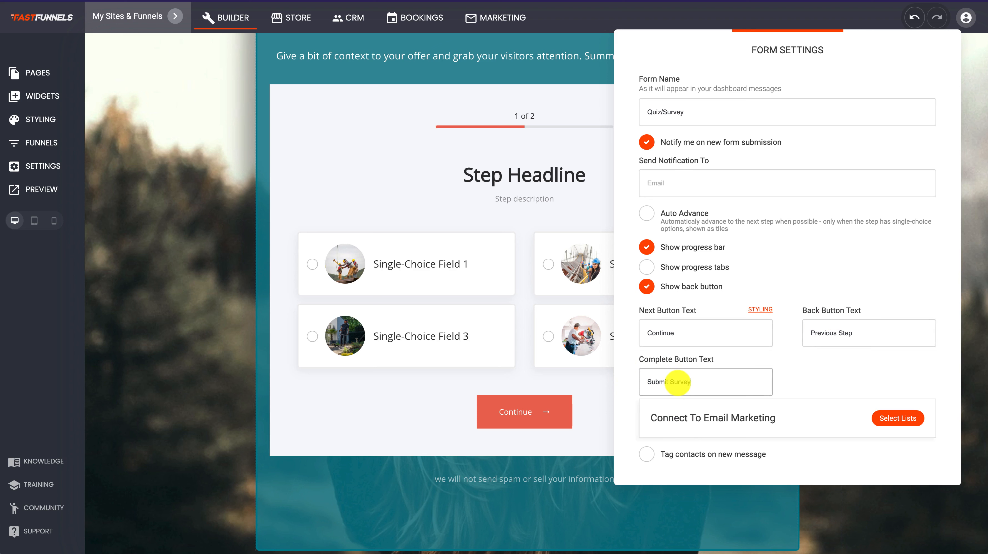
left_click(812, 372)
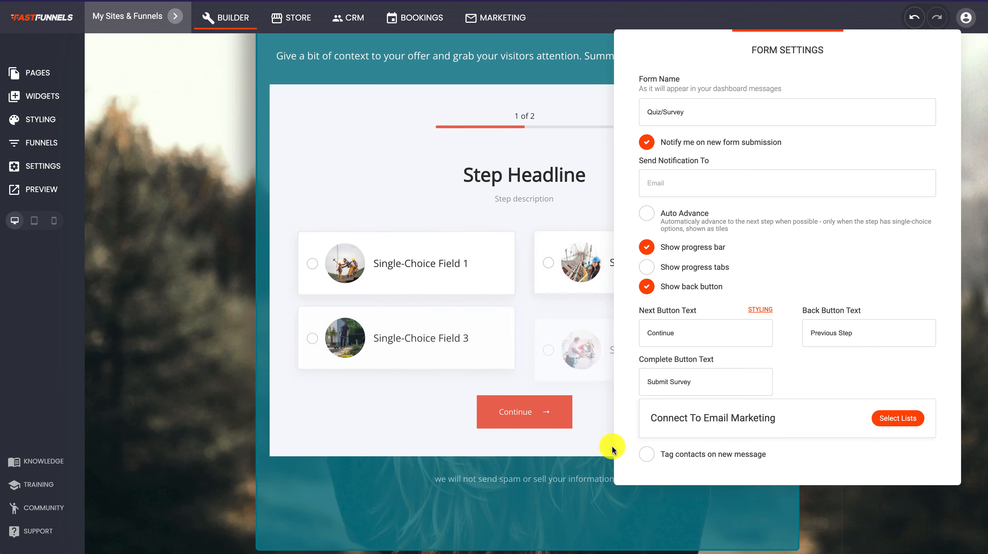
- Connect the survey form to email marketing with a new subscriber list named "Quiz people"
left_click(889, 421)
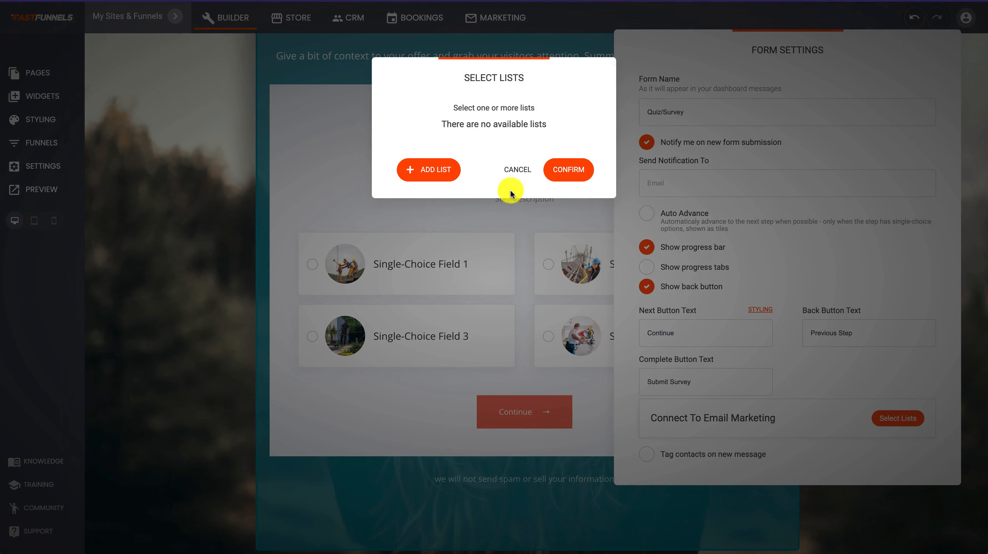
left_click(434, 166)
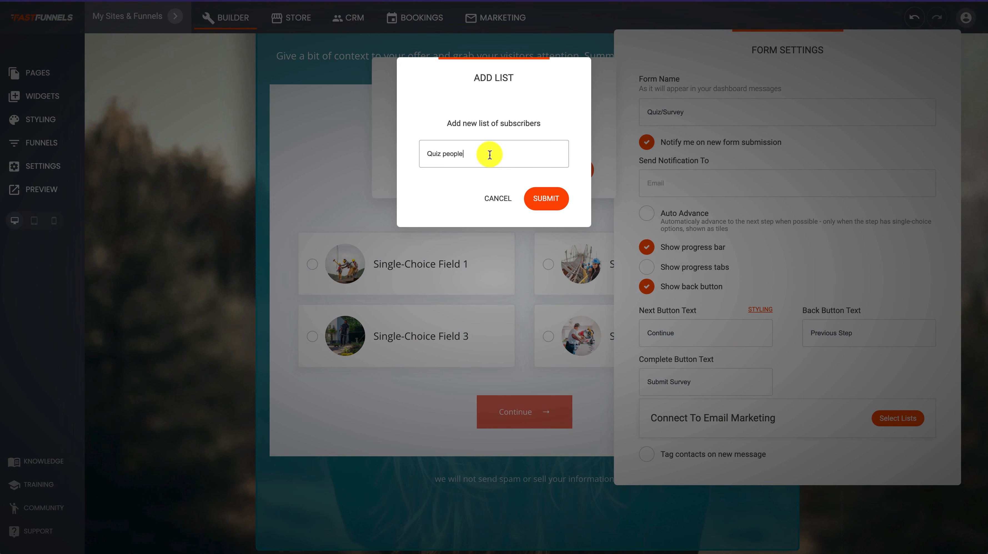
left_click(551, 197)
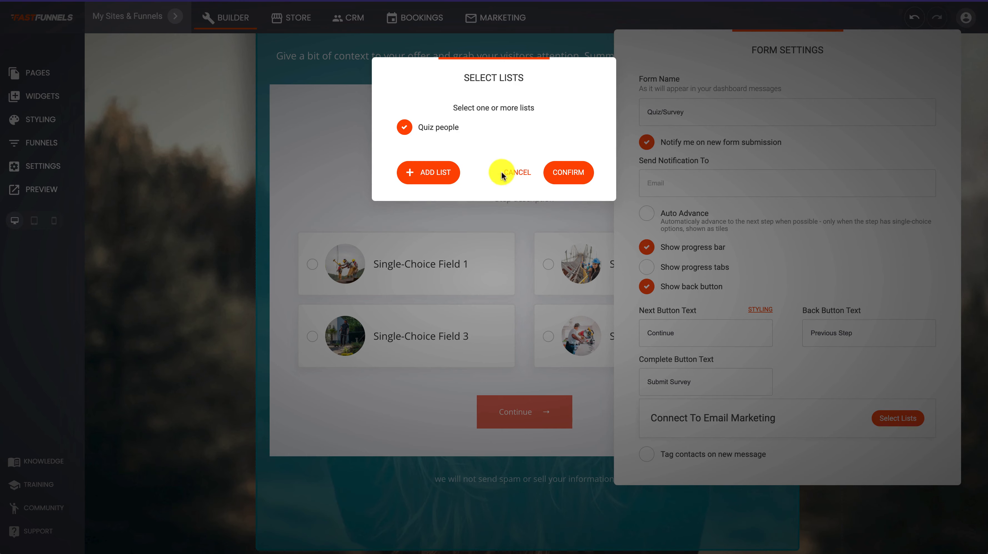
left_click(564, 173)
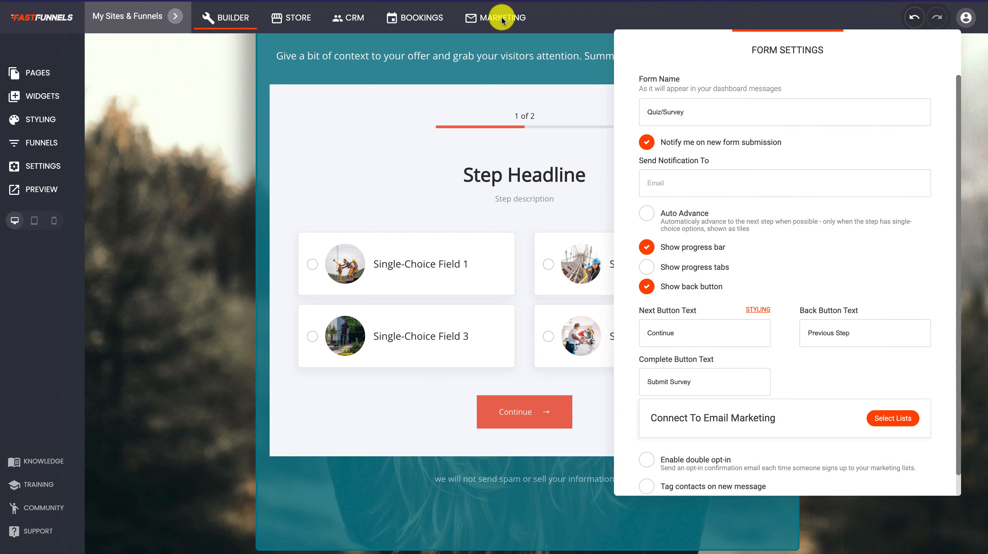
- Enable tagging contacts on new message with the tag "SURVEY TAKER" in the survey form settings, and save the page
scroll(869, 406, "down", 1)
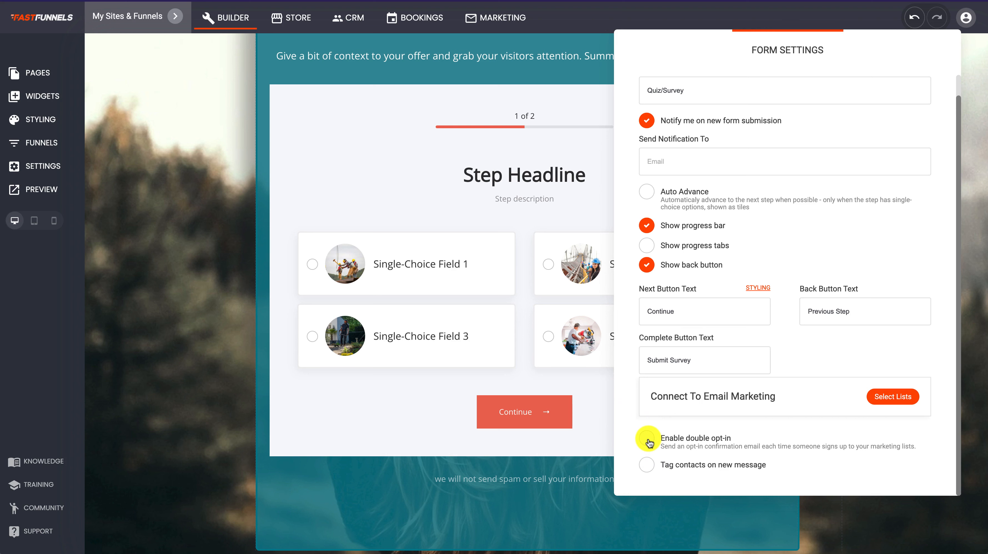
left_click(646, 463)
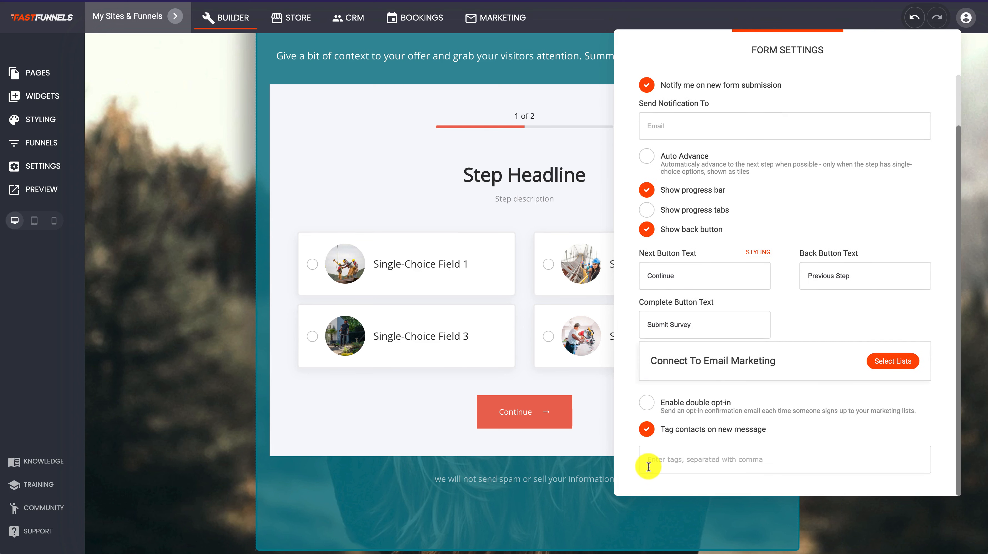
left_click(710, 462)
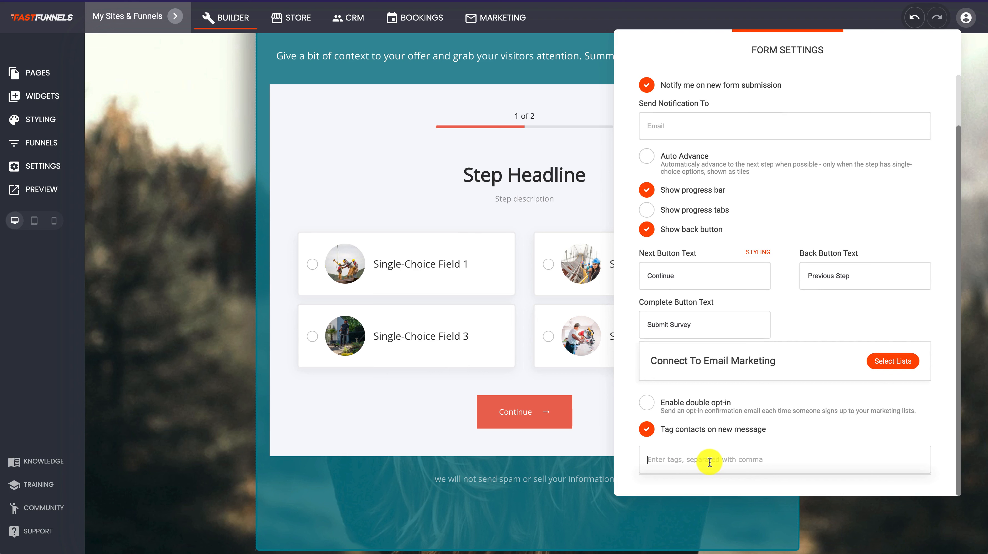
type("surv")
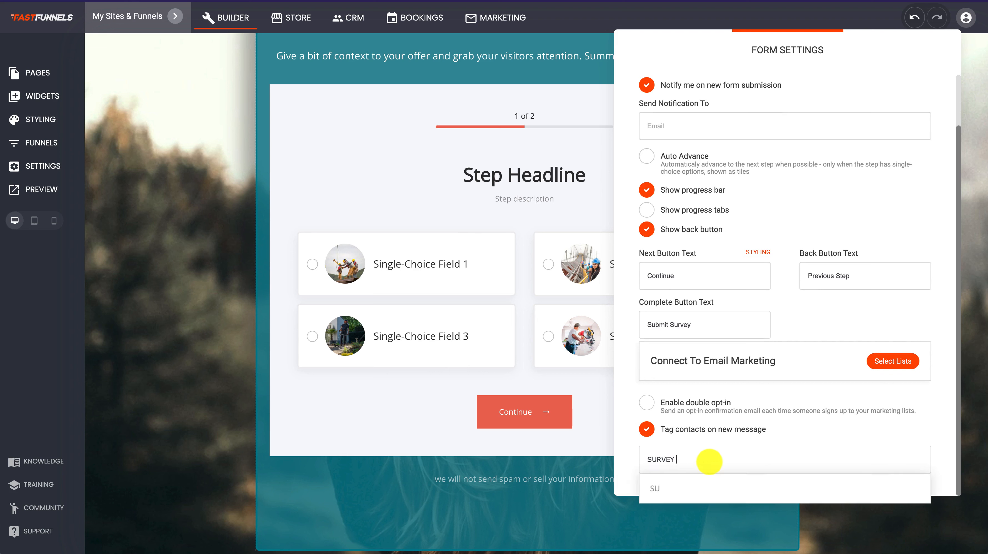
type("ey taker")
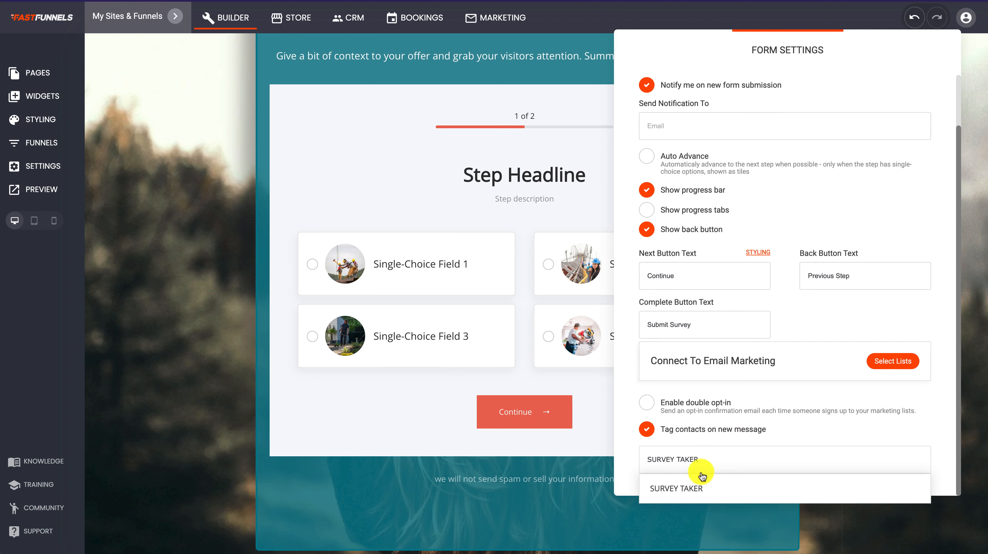
left_click(687, 485)
scroll(767, 443, "down", 1)
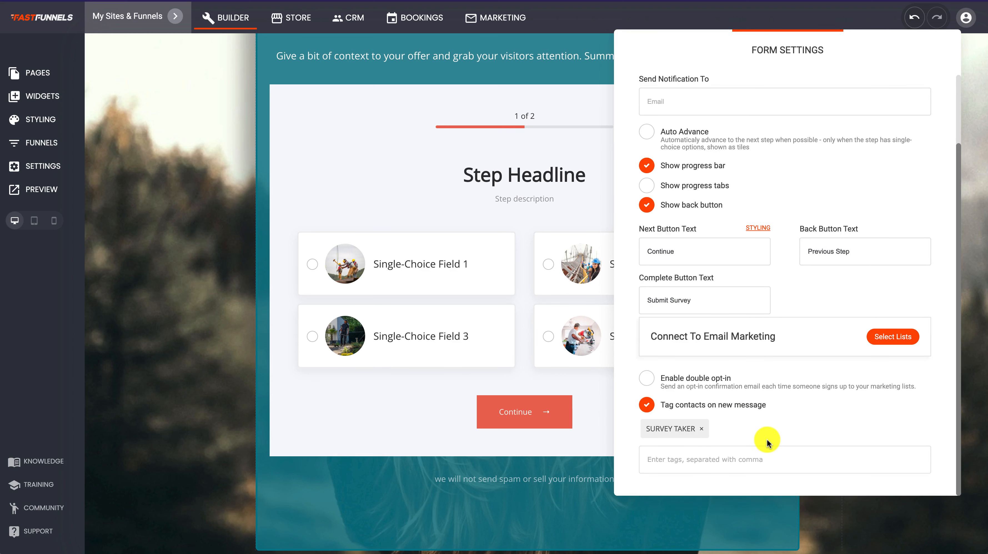
left_click(512, 167)
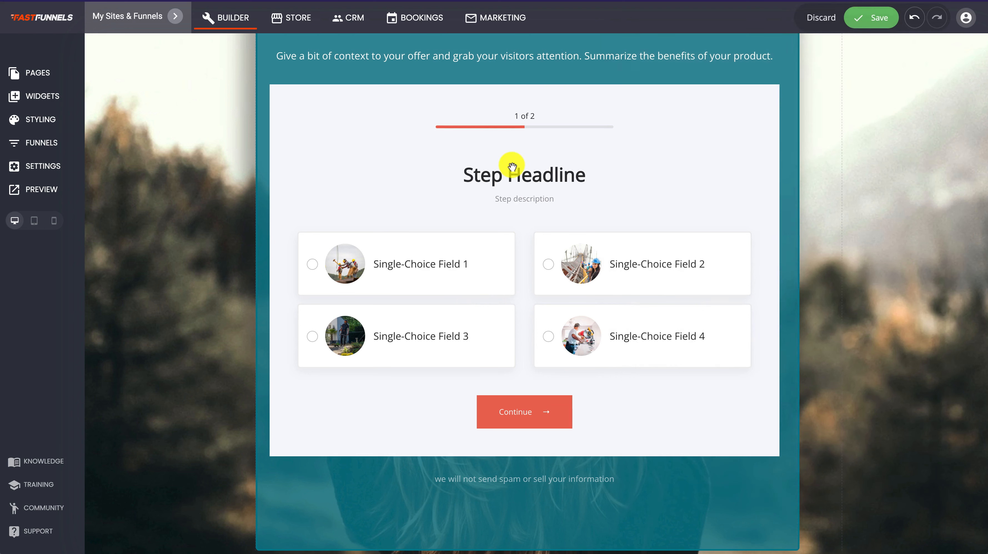
left_click(873, 15)
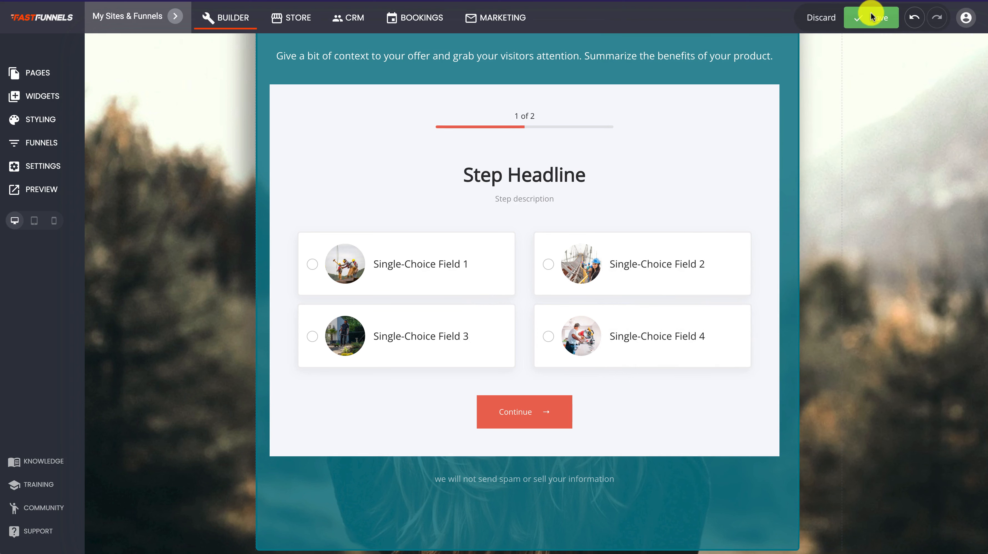
- In the Quiz/Survey widget's quiz results settings, choose Page Redirect as what visitors get when they submit the form
left_click(498, 238)
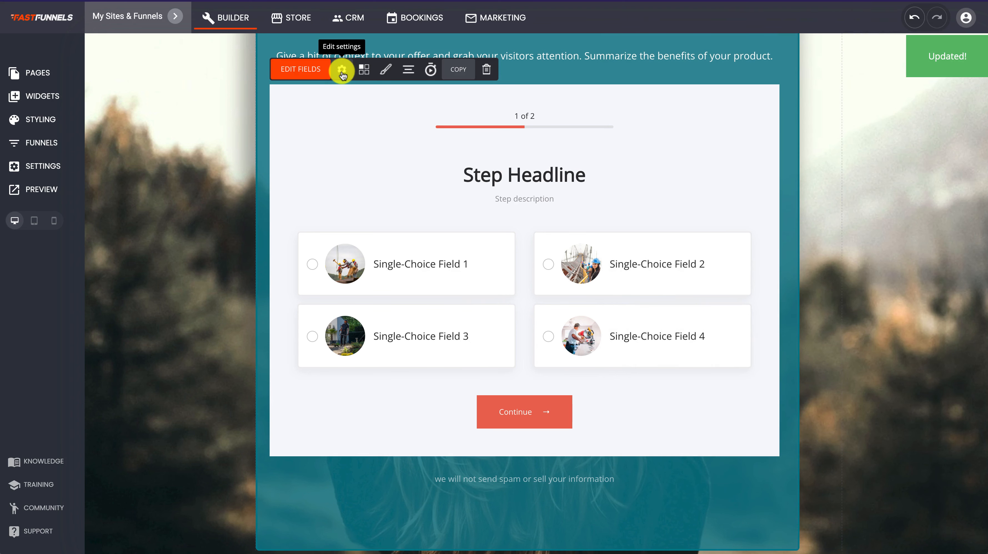
left_click(317, 70)
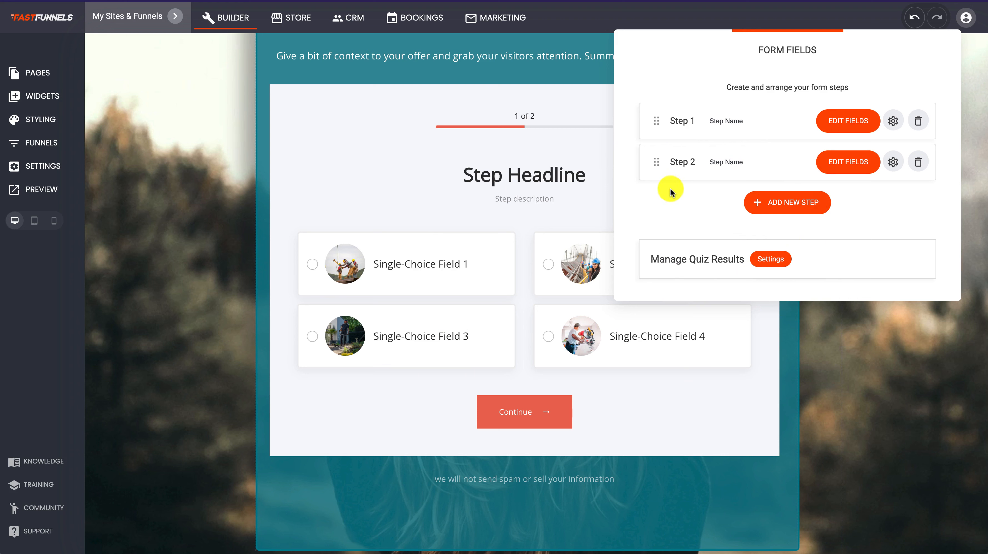
left_click(773, 260)
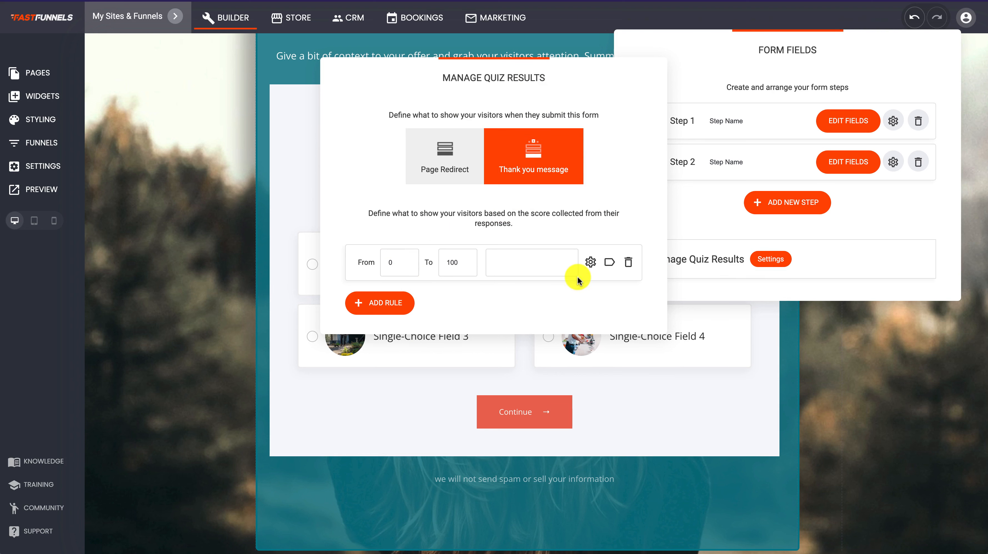
left_click(446, 159)
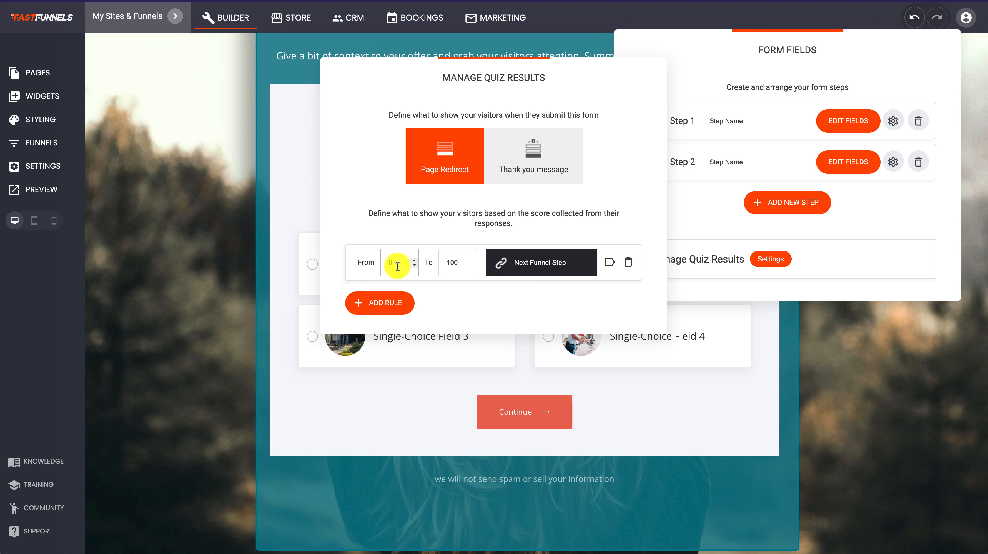
left_click(693, 72)
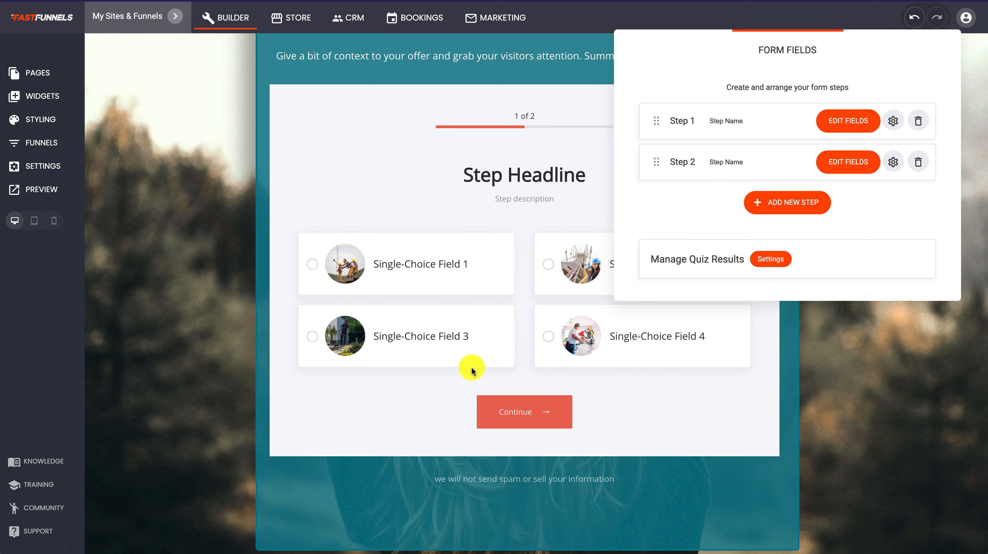
- Review the heading settings of the survey's Step 1 and set the score of Single-Choice Field 1 to 10
left_click(892, 123)
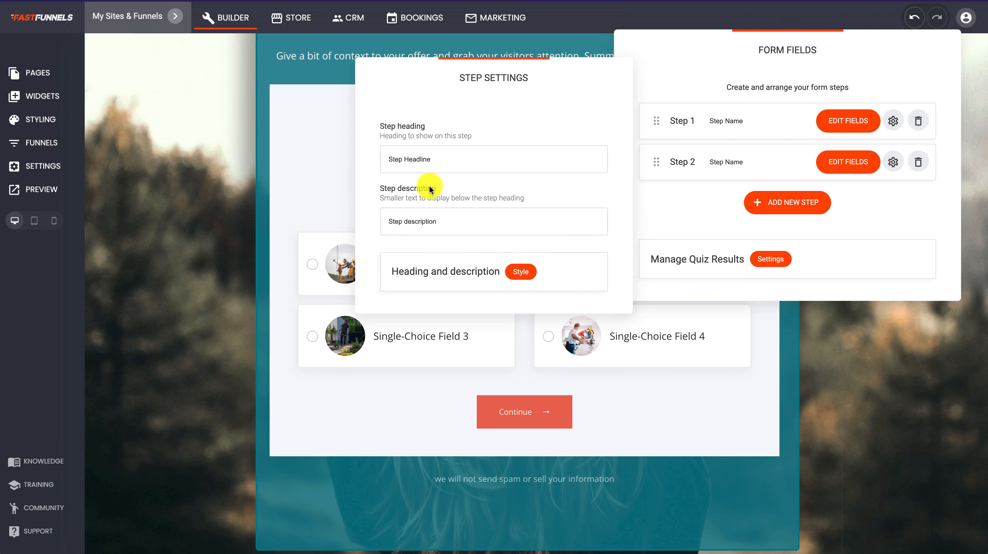
left_click(702, 198)
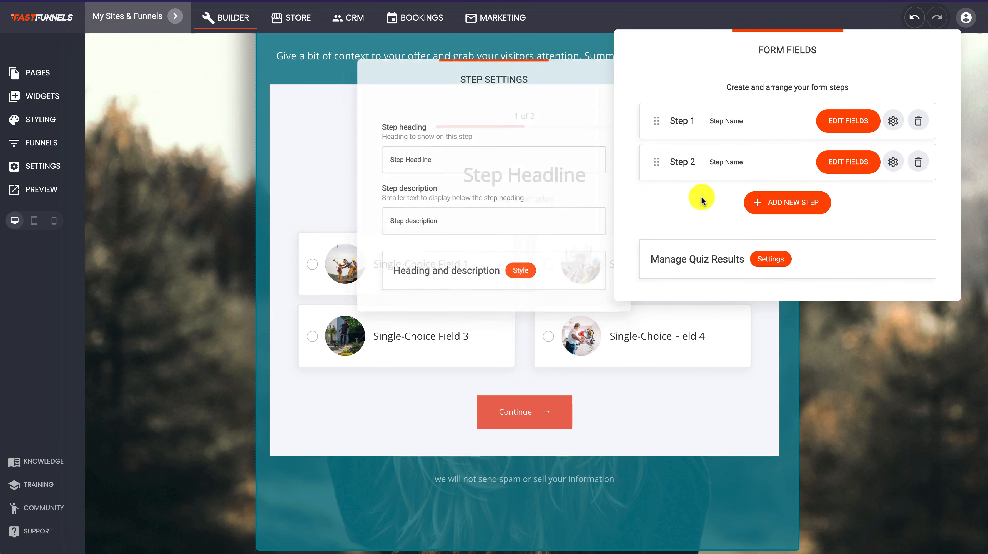
left_click(858, 121)
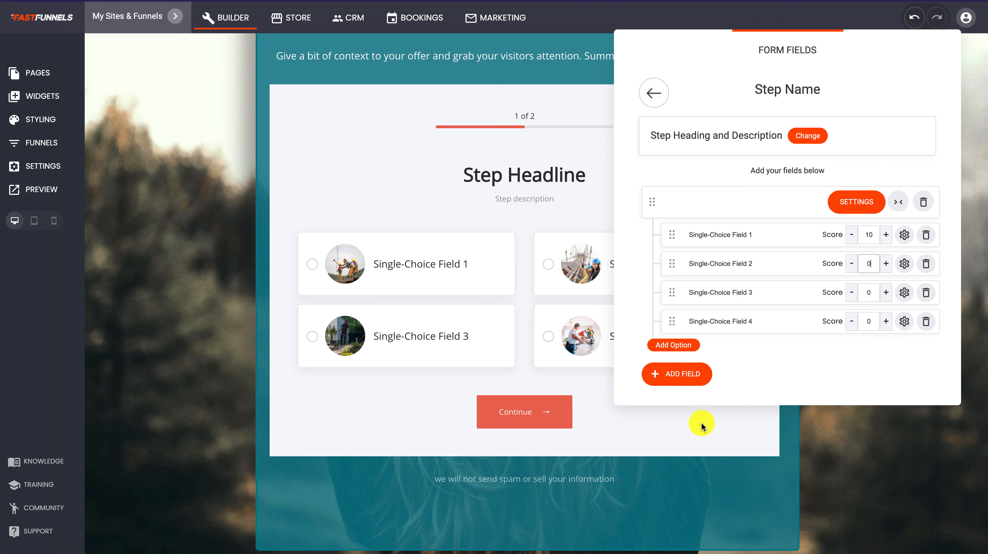
left_click(654, 92)
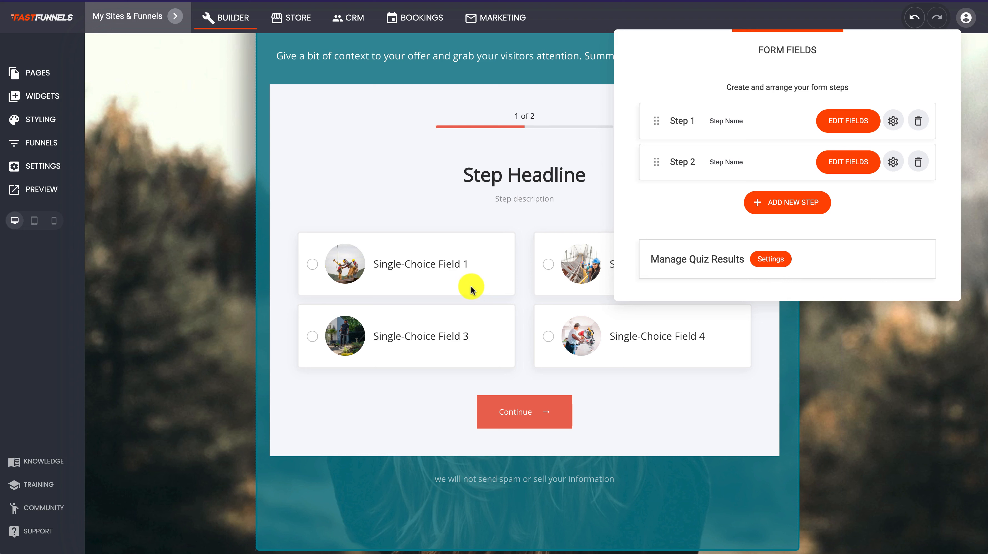
- Set the first quiz result rule to start from 10, add a second rule from 40 to 100, and save the page
left_click(771, 260)
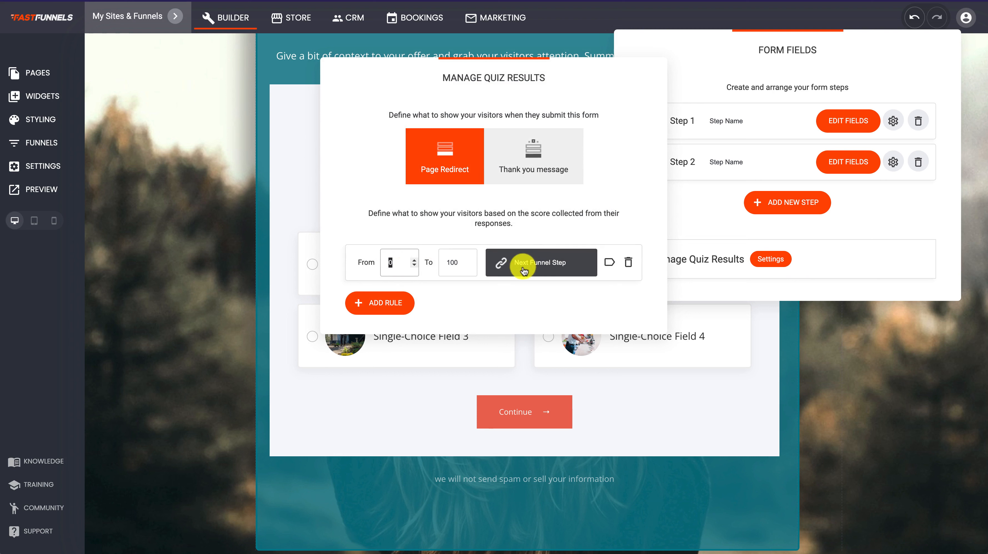
left_click_drag(401, 263, 380, 266)
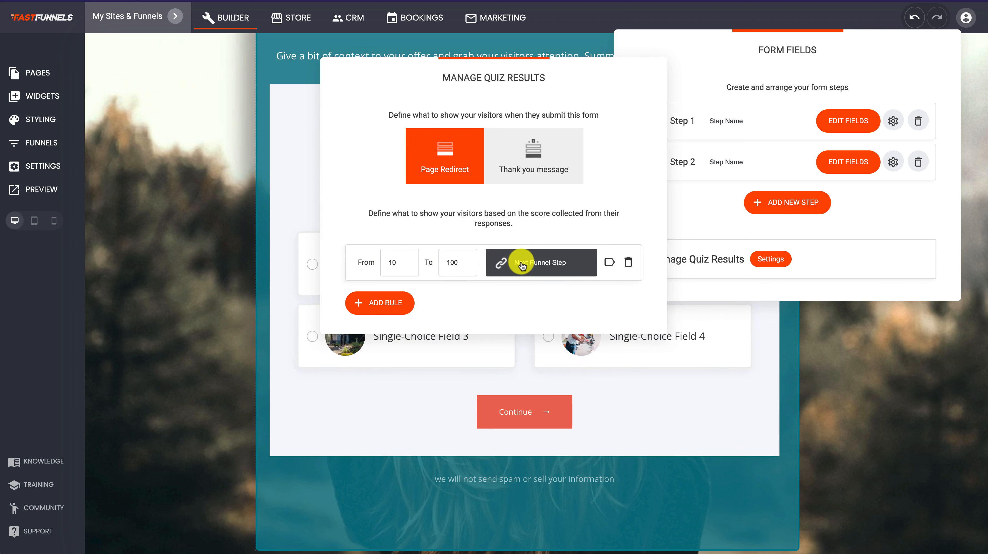
left_click(387, 323)
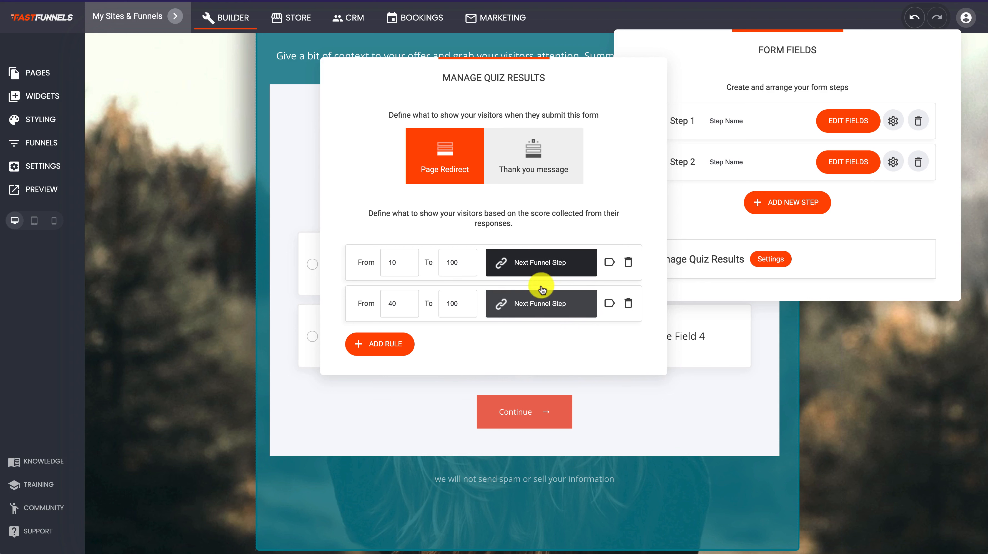
left_click(670, 400)
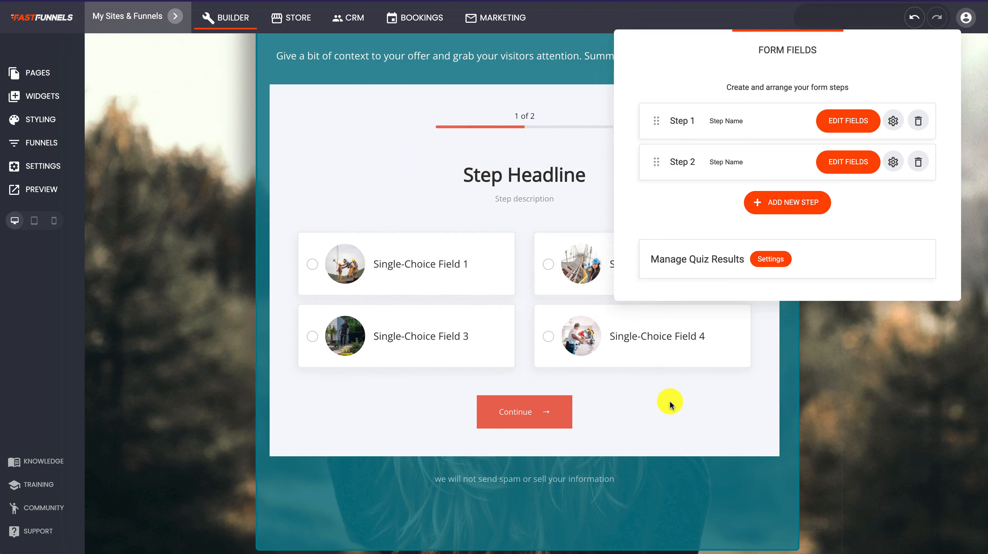
left_click(670, 400)
left_click(880, 18)
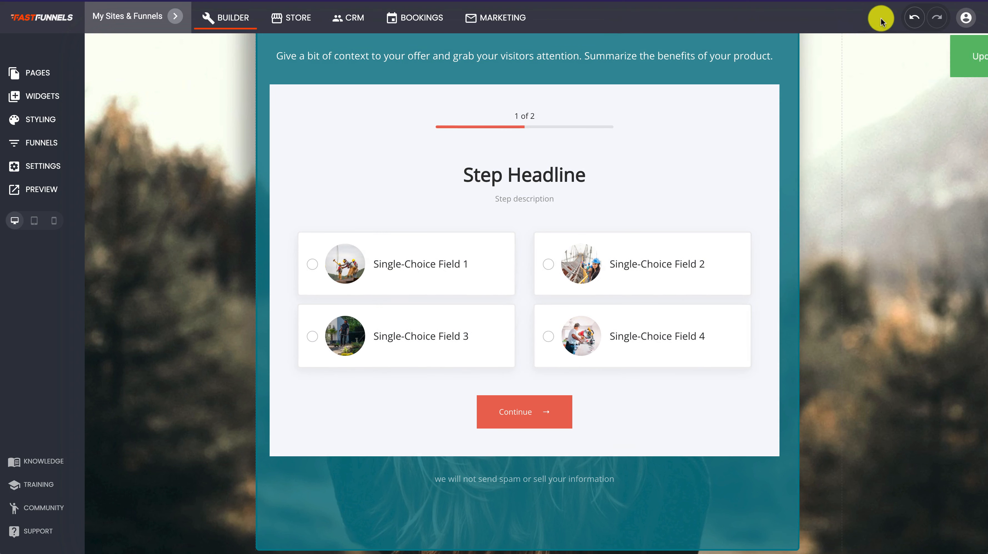
- Delete the Opt-In step from the funnel's list of steps
left_click(42, 145)
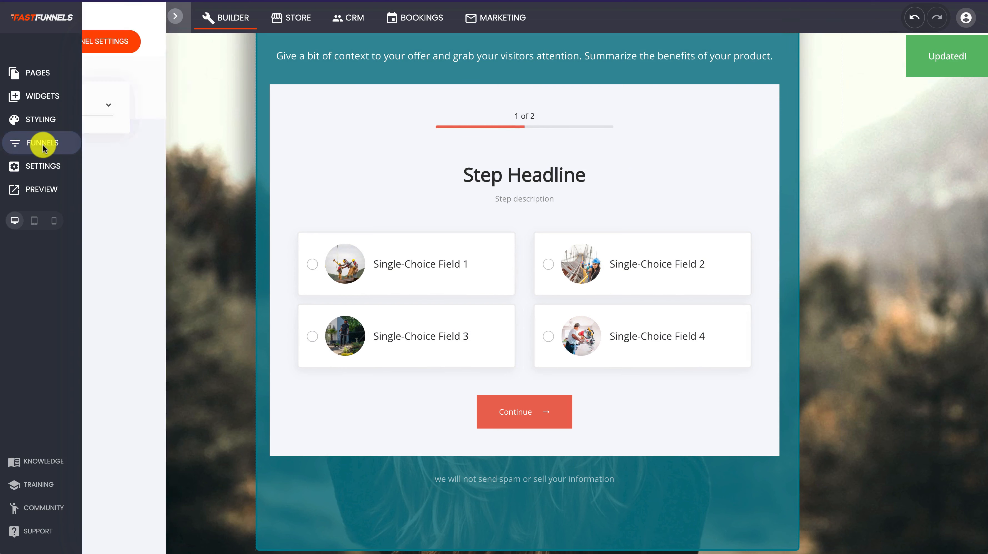
mouse_move(320, 190)
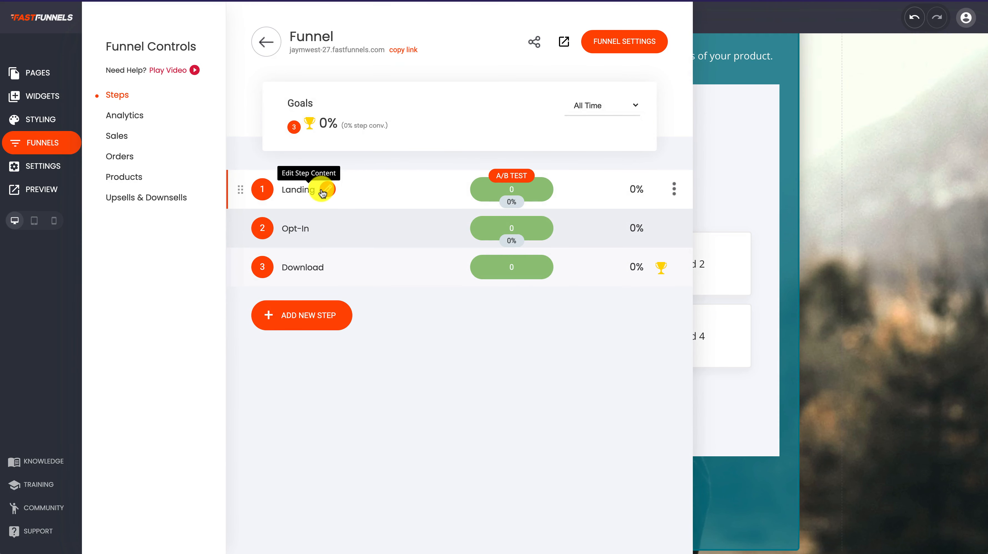
mouse_move(315, 223)
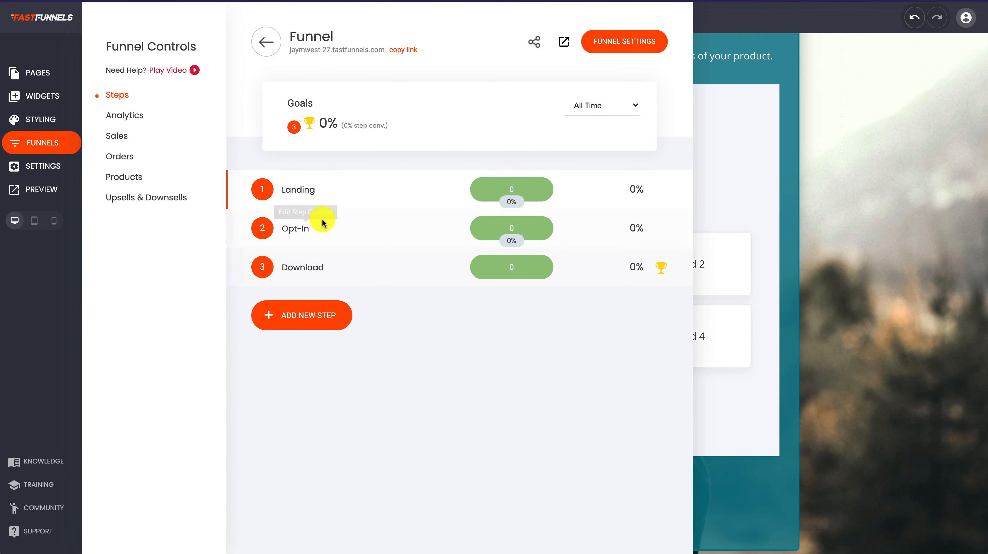
left_click(675, 228)
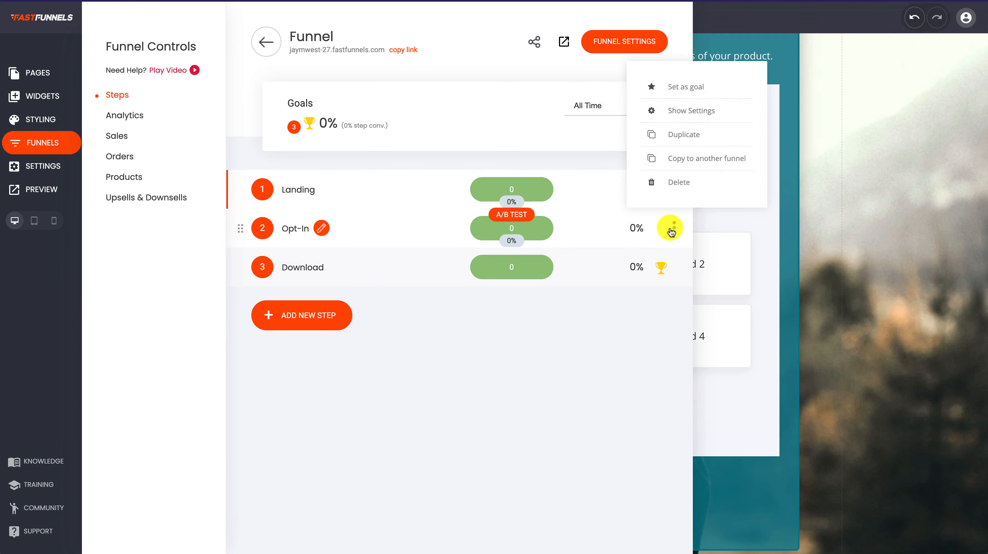
left_click(690, 181)
left_click(521, 278)
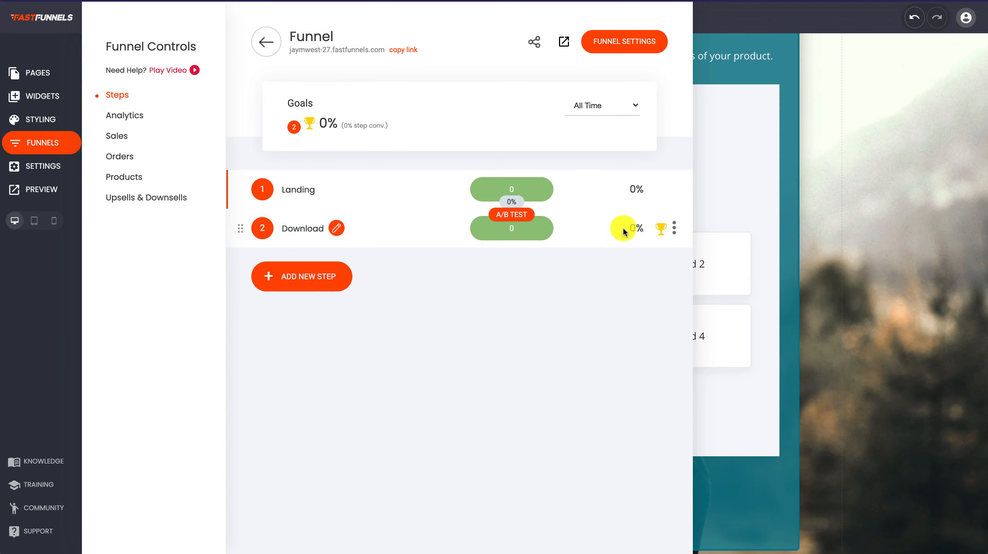
- Open the Download step's page for editing and change its heading to "Thank You For Completing The Survey"
left_click(333, 228)
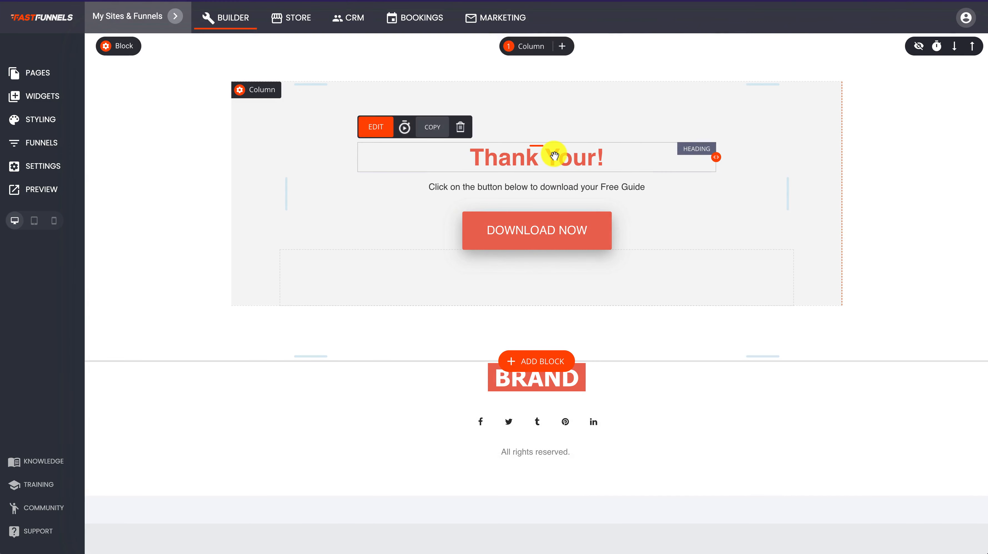
left_click(554, 155)
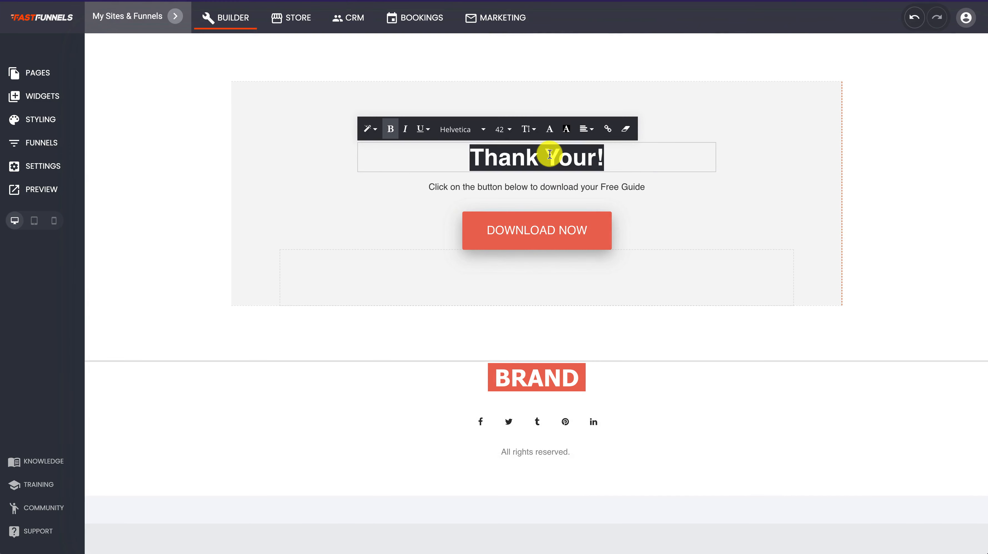
left_click(532, 154)
left_click_drag(526, 160, 642, 178)
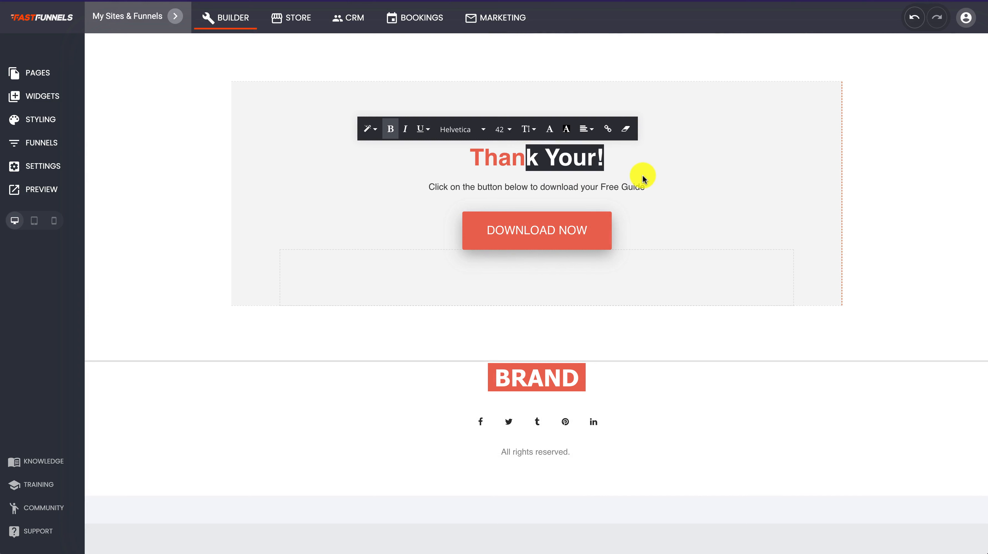
type("k ")
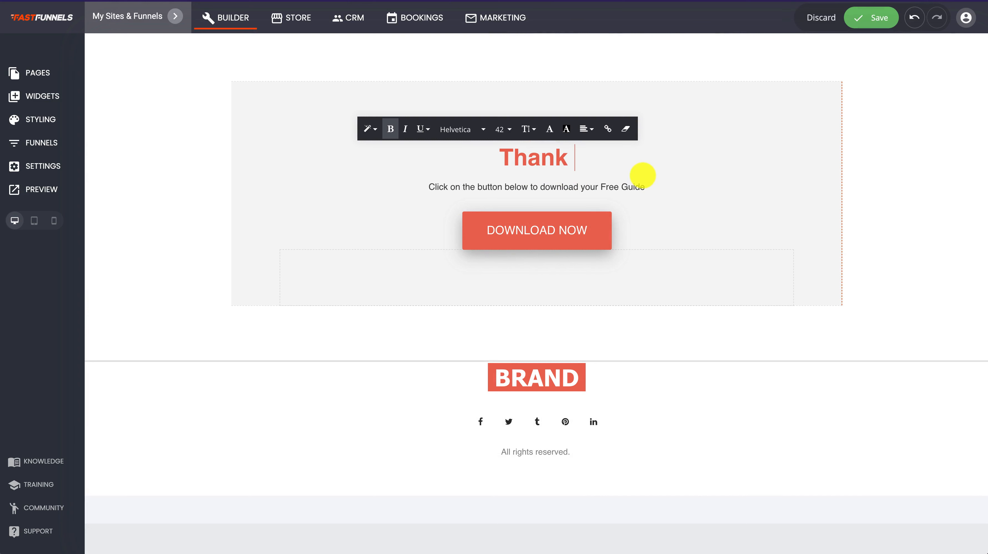
type("You For Compl")
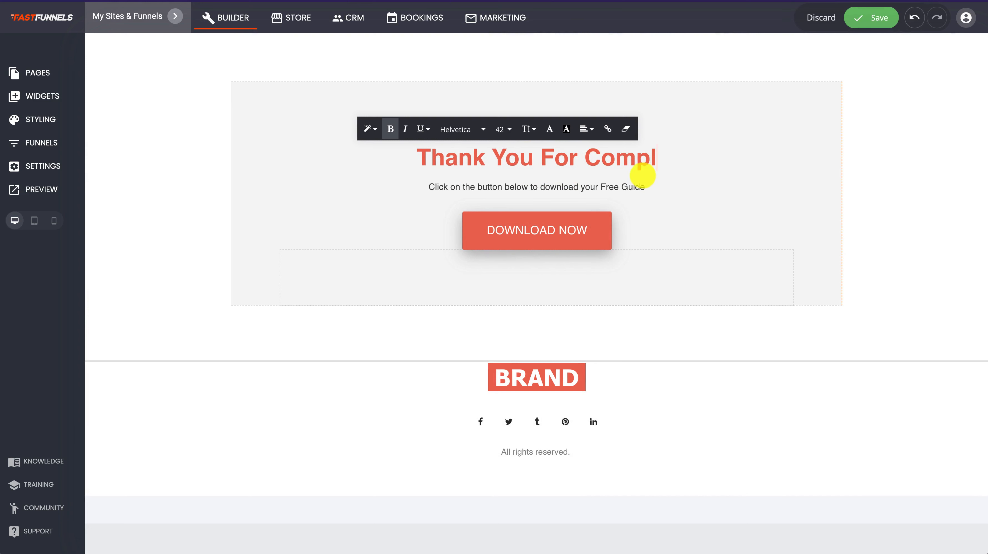
type("eting The")
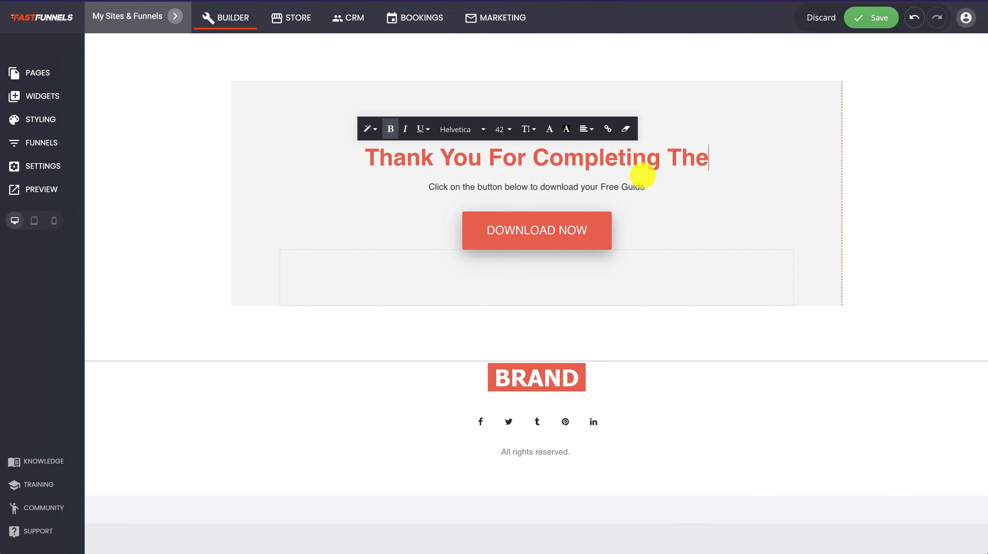
type(" Survey")
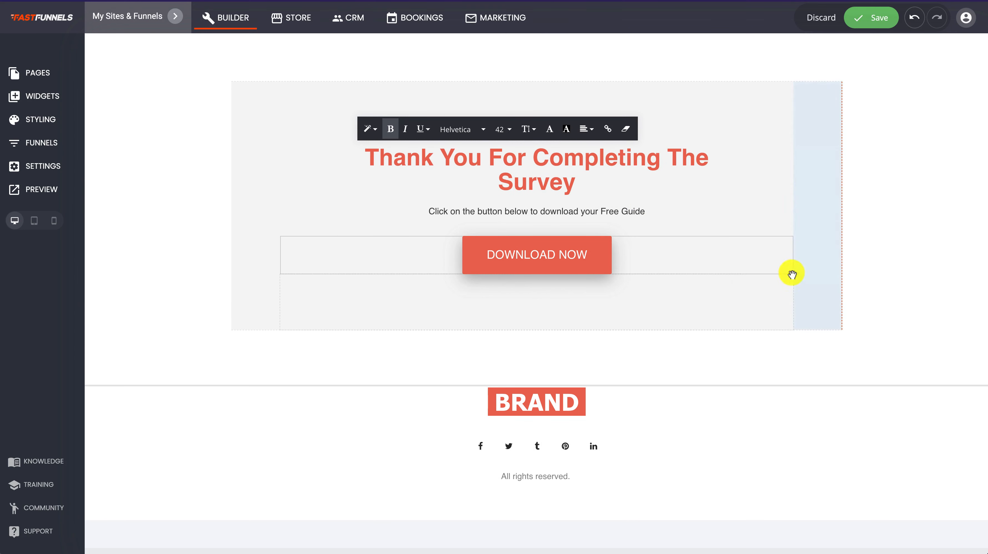
left_click(702, 292)
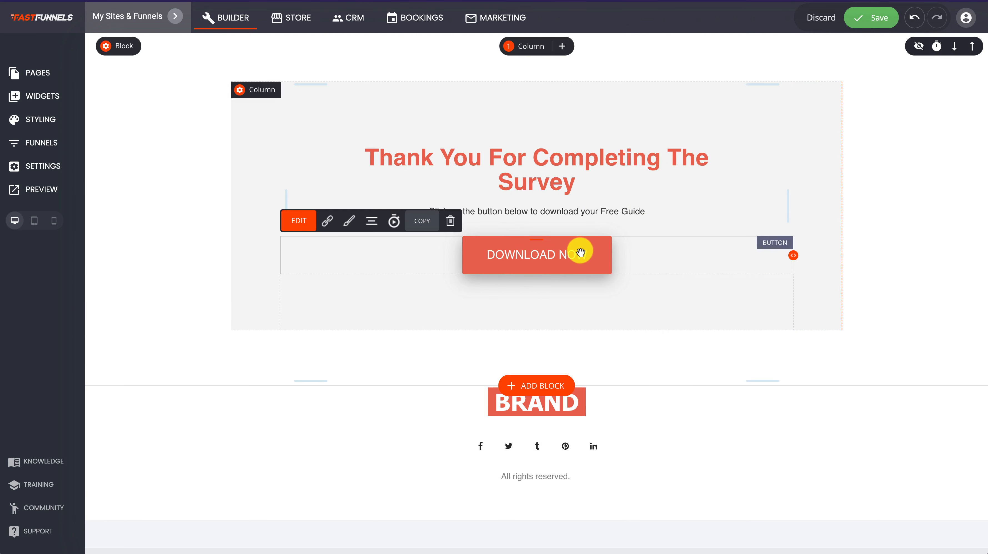
- Delete the Download Now button from the thank-you page and save the page
left_click(450, 221)
left_click(534, 254)
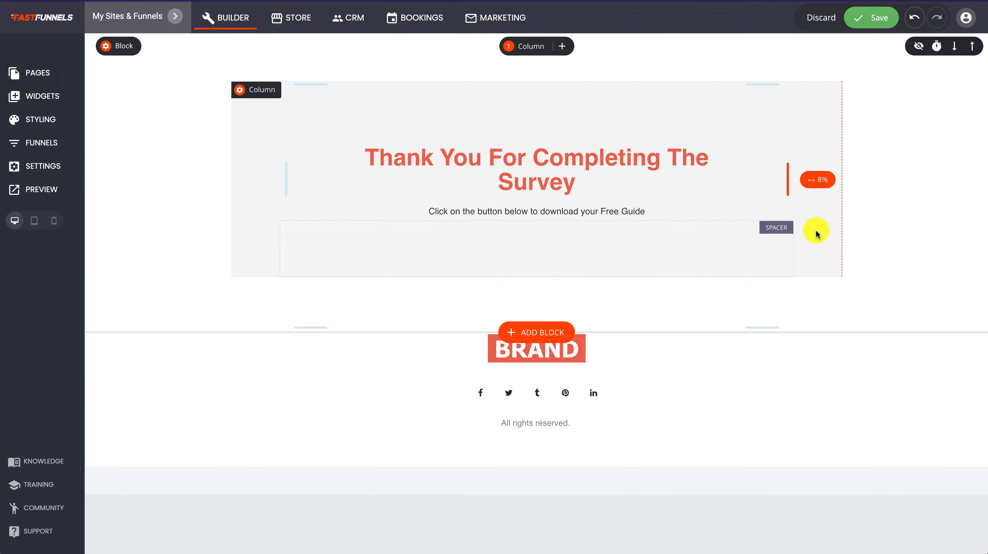
left_click(876, 24)
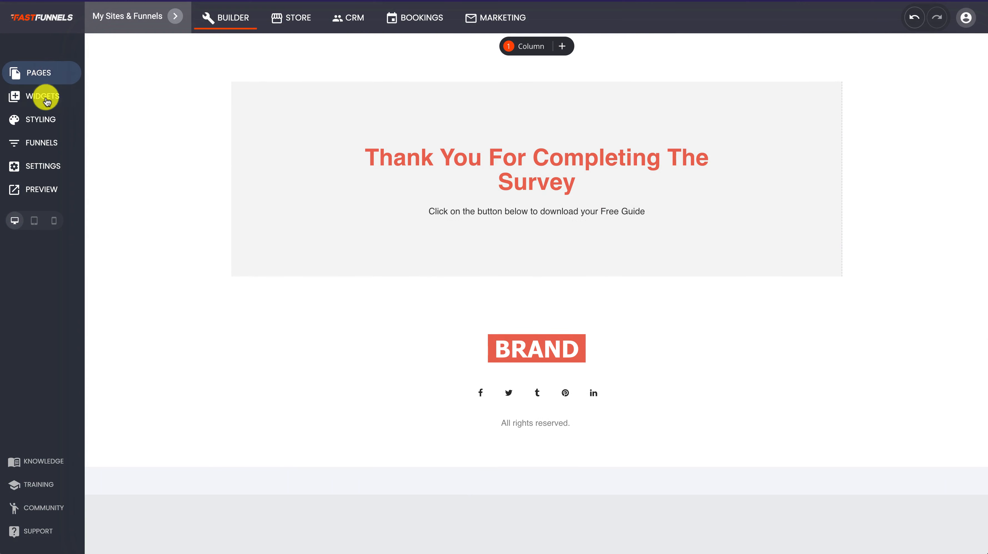
- Rename the funnel's Download step as "Thank You Page 1"
left_click(46, 144)
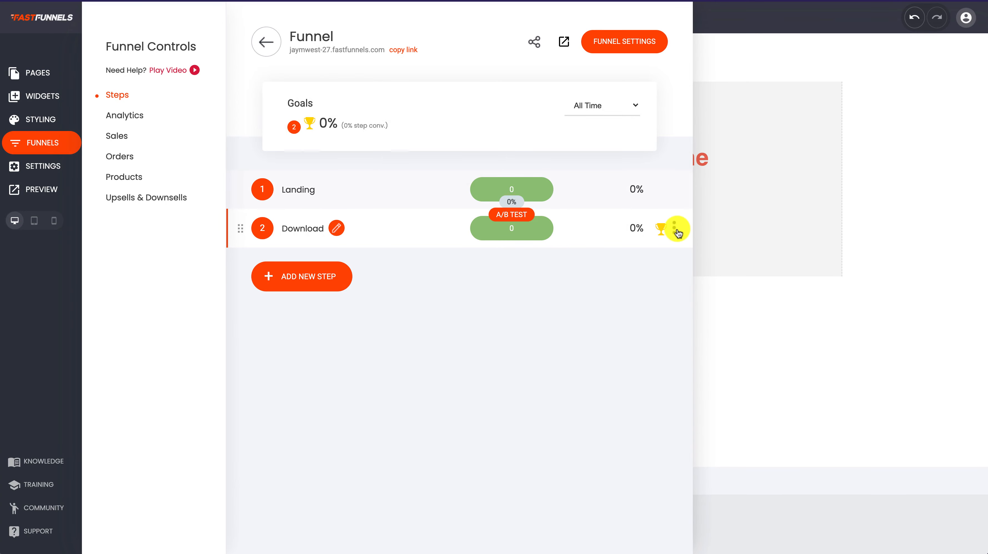
left_click(679, 229)
left_click(686, 116)
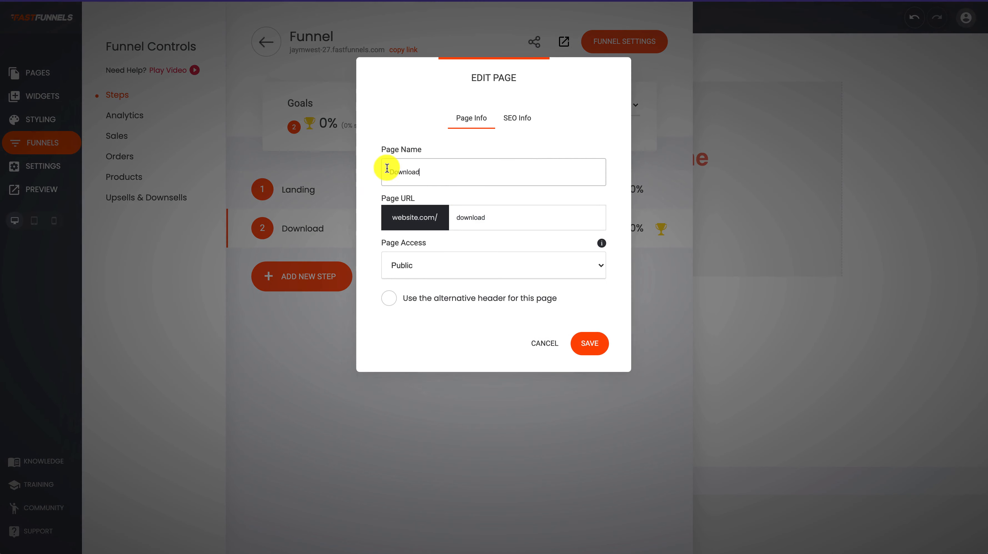
left_click_drag(433, 171, 352, 171)
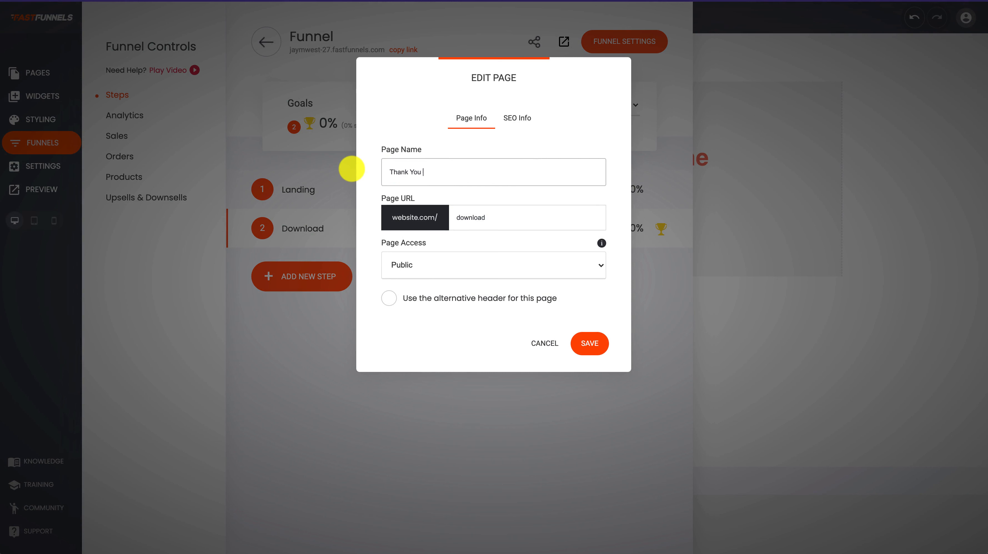
left_click(588, 344)
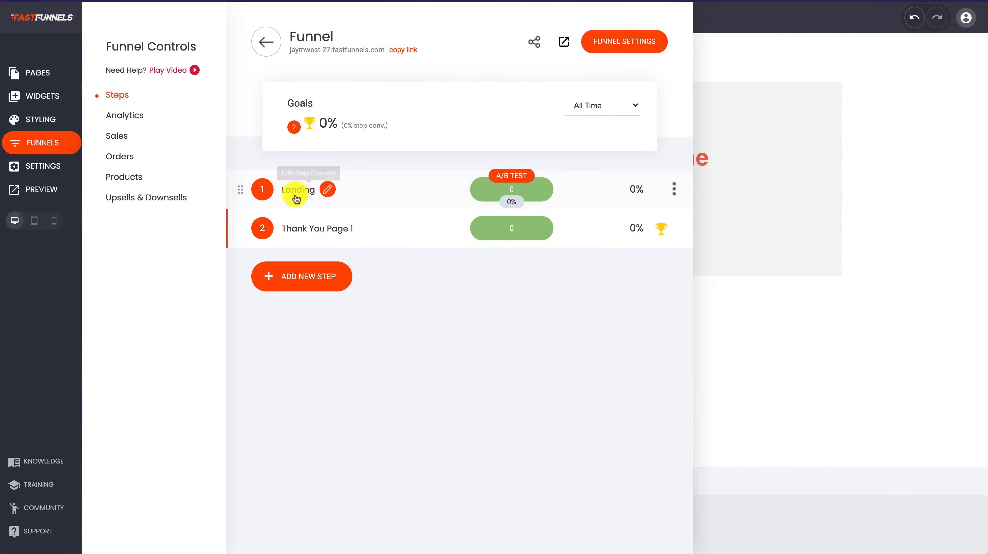
- Duplicate the Thank You Page 1 step in the funnel and open the copy's page for editing
left_click(676, 228)
left_click(682, 135)
left_click(534, 254)
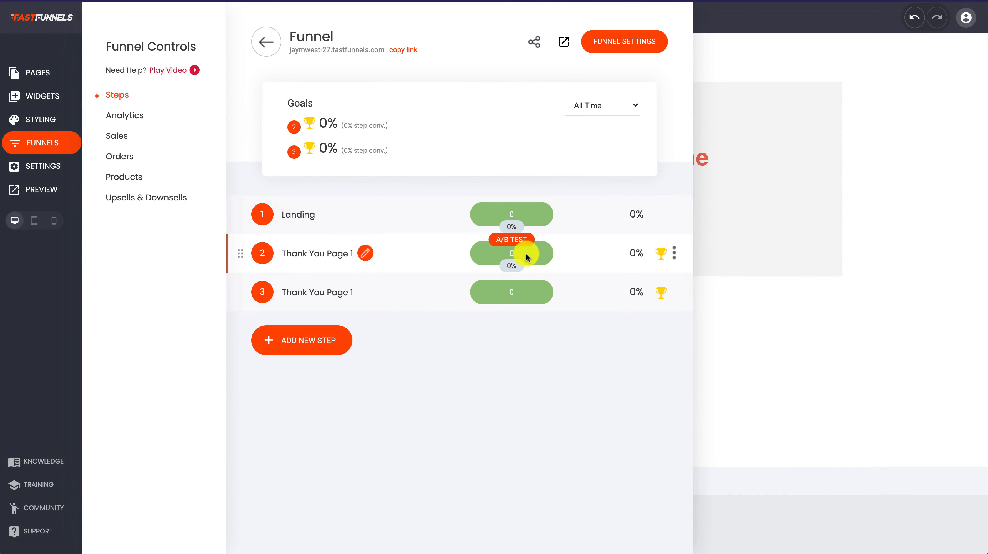
left_click(375, 289)
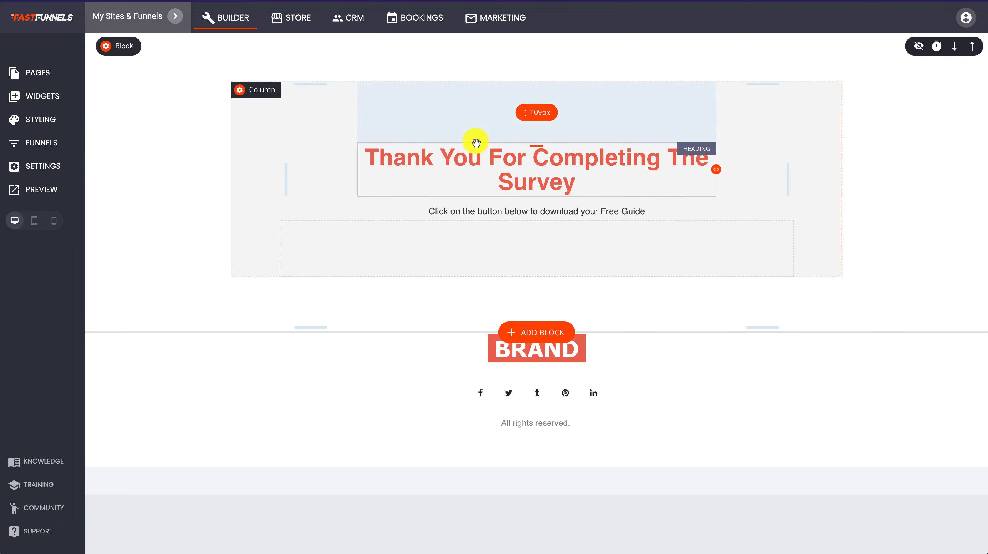
- Rename the duplicated third funnel step as "Thank You Page 2" and return to the page
left_click(52, 143)
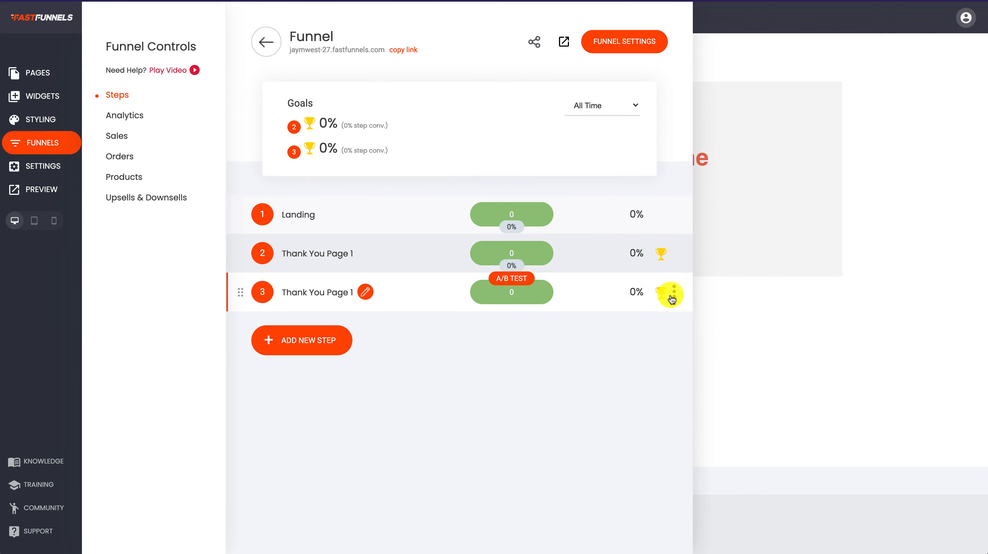
left_click(672, 298)
left_click(686, 173)
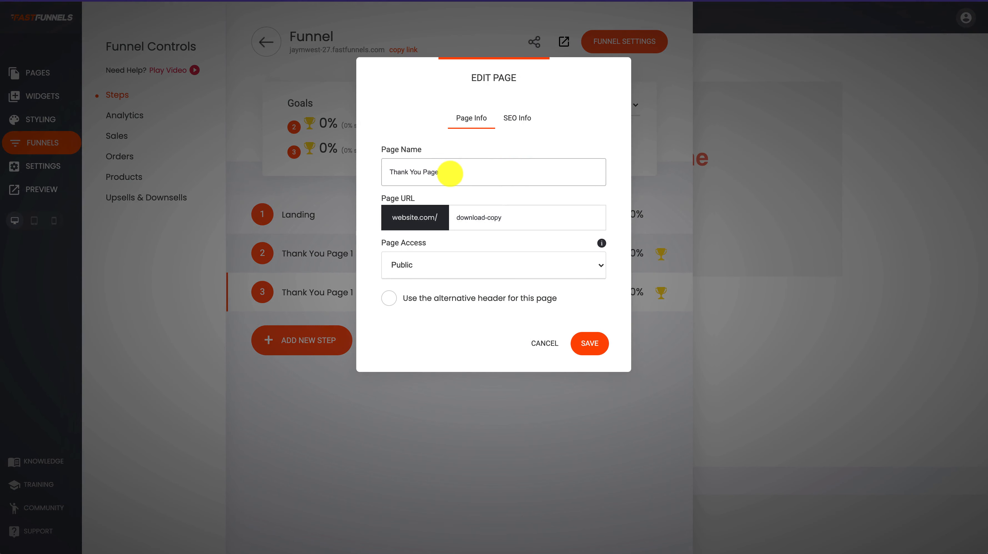
type("2")
left_click(590, 343)
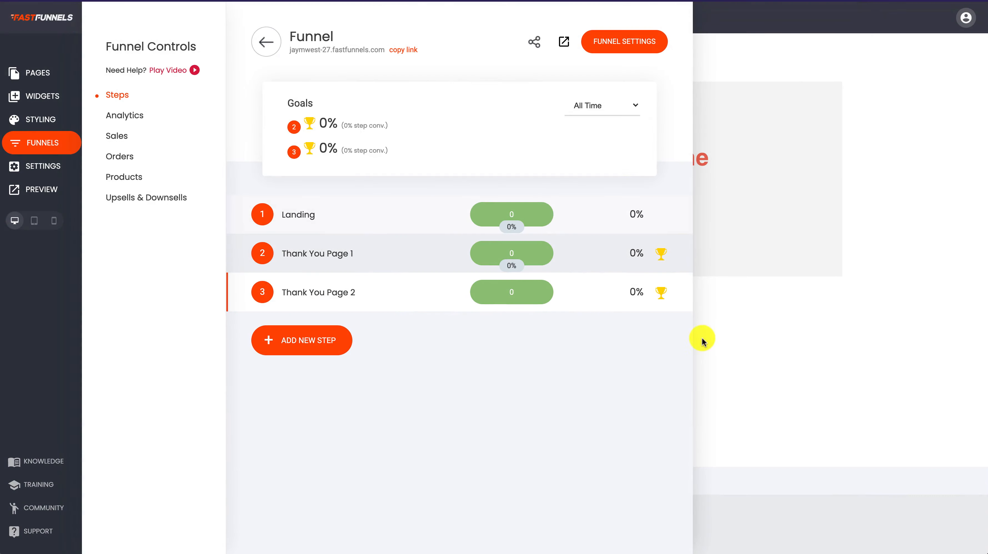
left_click(750, 332)
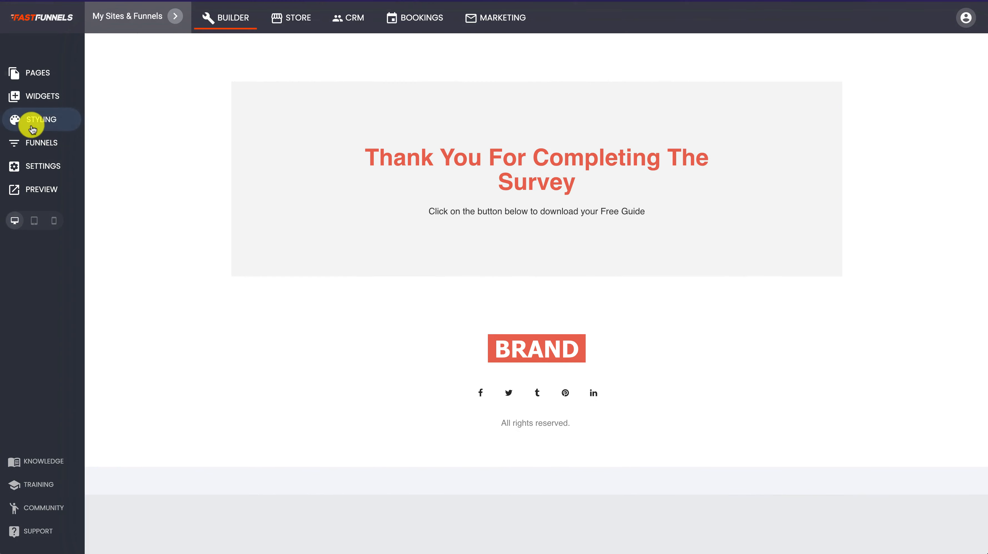
- Open the Landing step's page for editing and bring up the quiz results settings of its survey
left_click(43, 143)
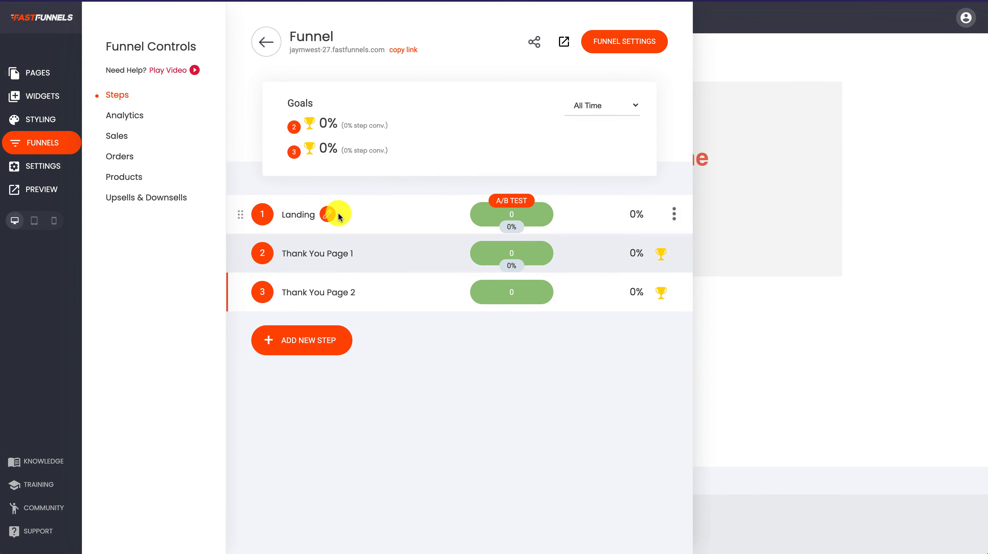
left_click(331, 214)
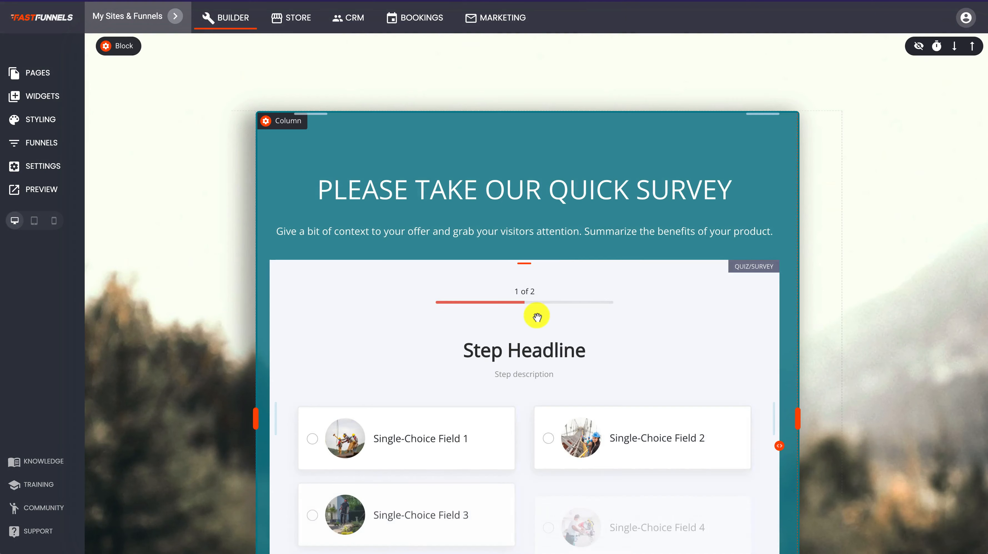
scroll(537, 316, "down", 5)
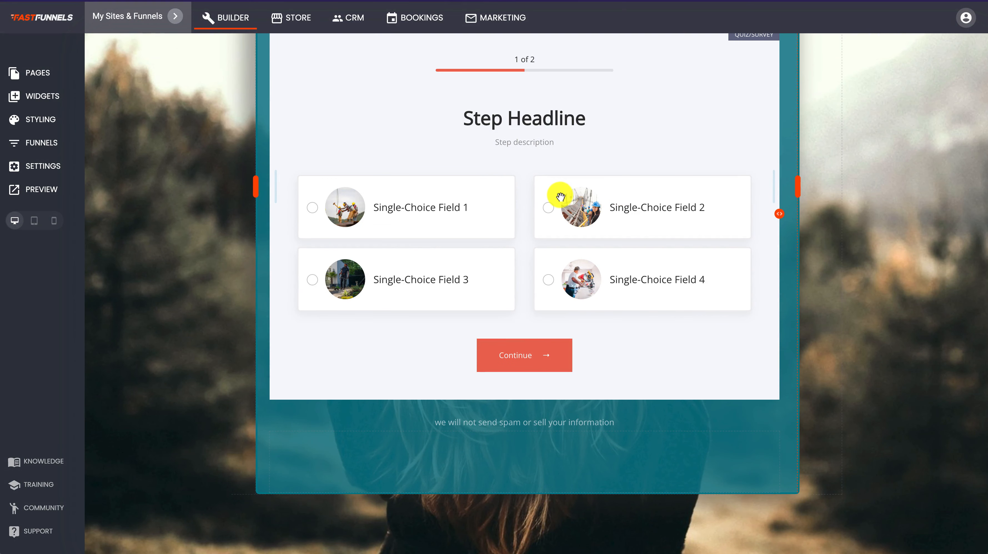
scroll(561, 198, "up", 2)
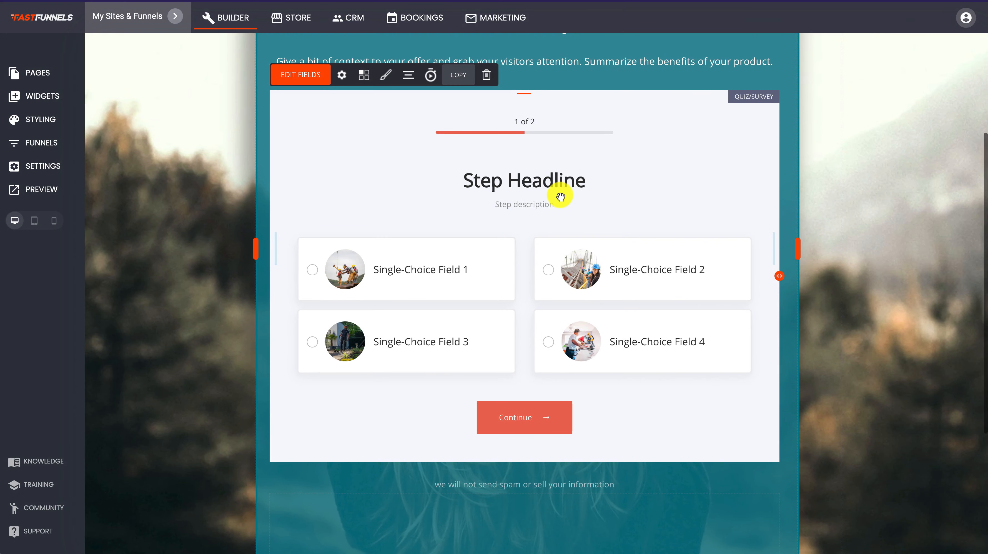
left_click(342, 76)
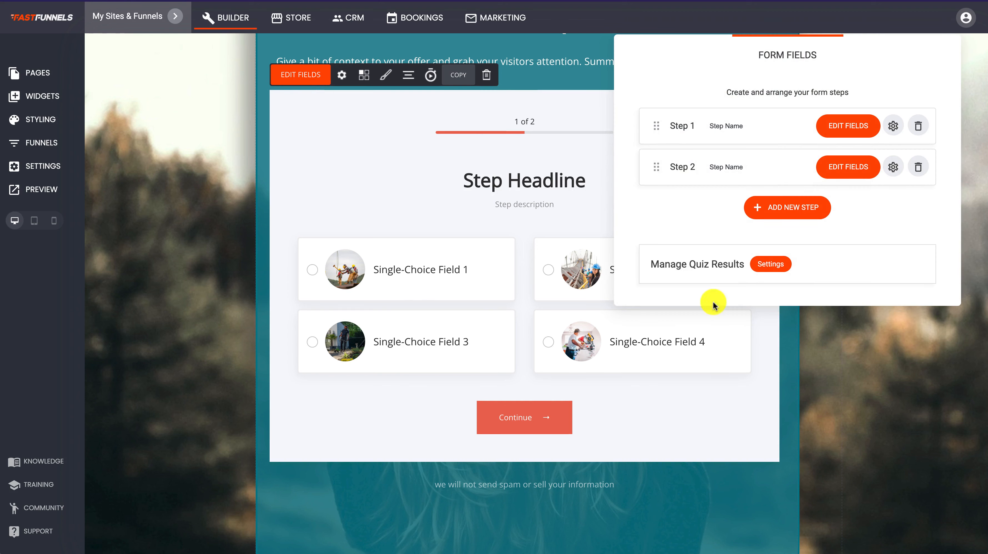
left_click(771, 264)
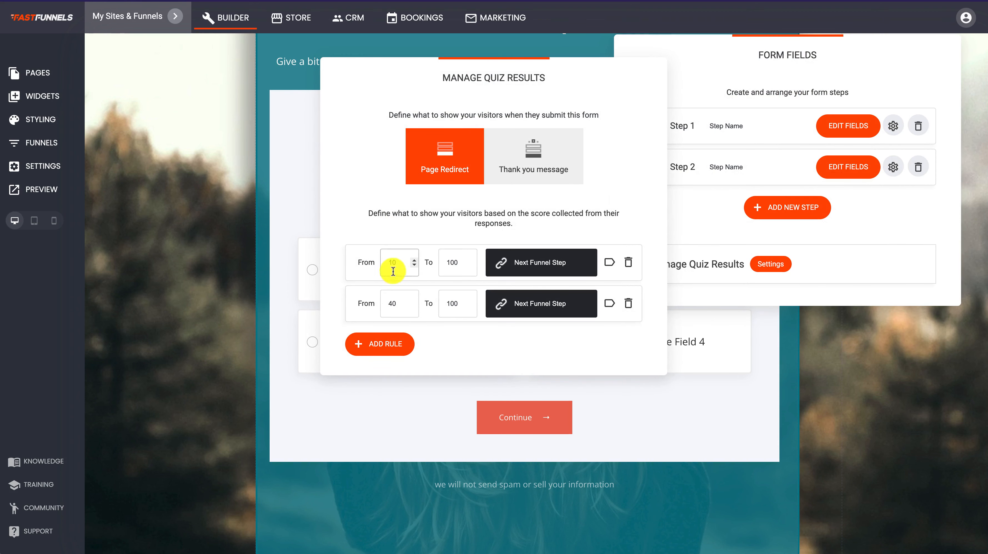
- Link the first quiz result rule, starting from 10, to the funnel step Thank You Page 1
left_click(515, 268)
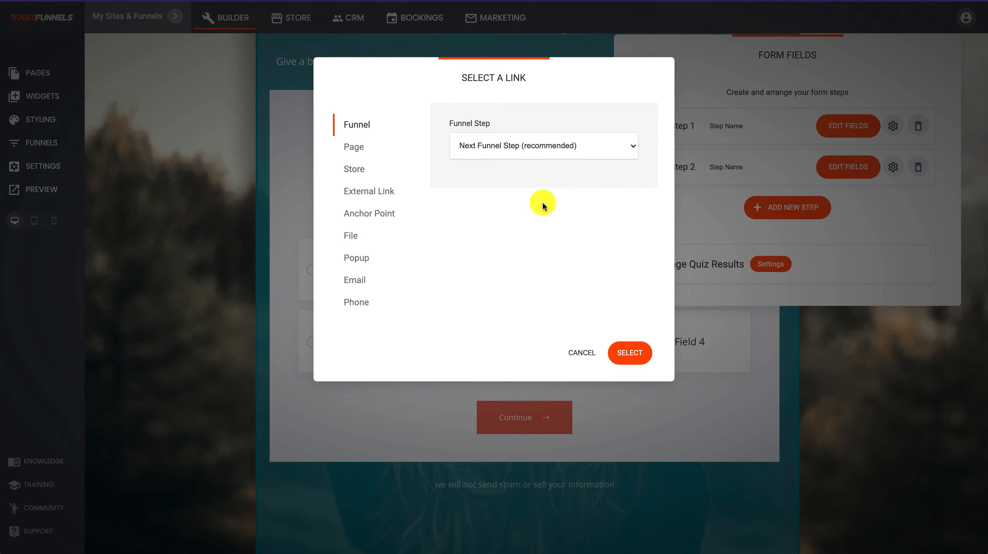
left_click(501, 147)
left_click(502, 171)
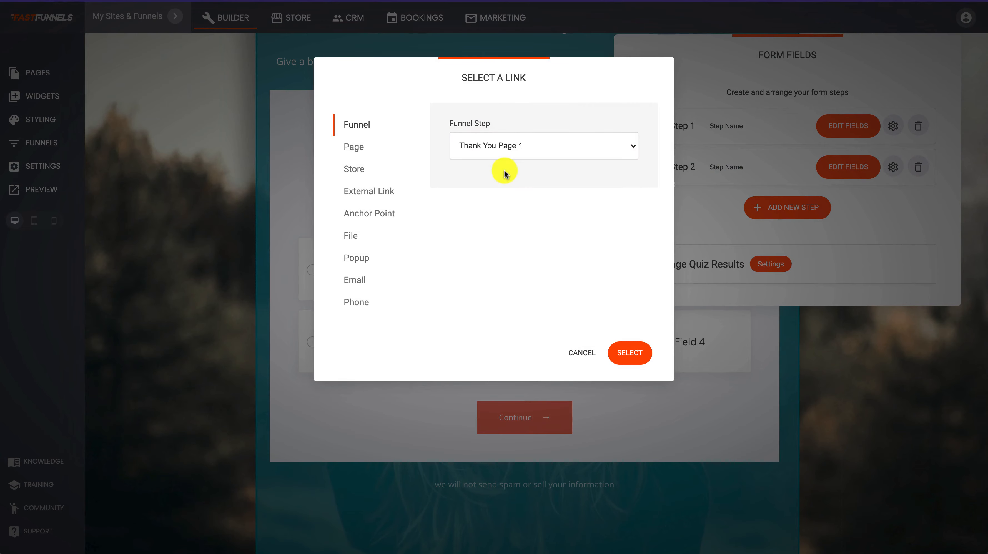
left_click(630, 353)
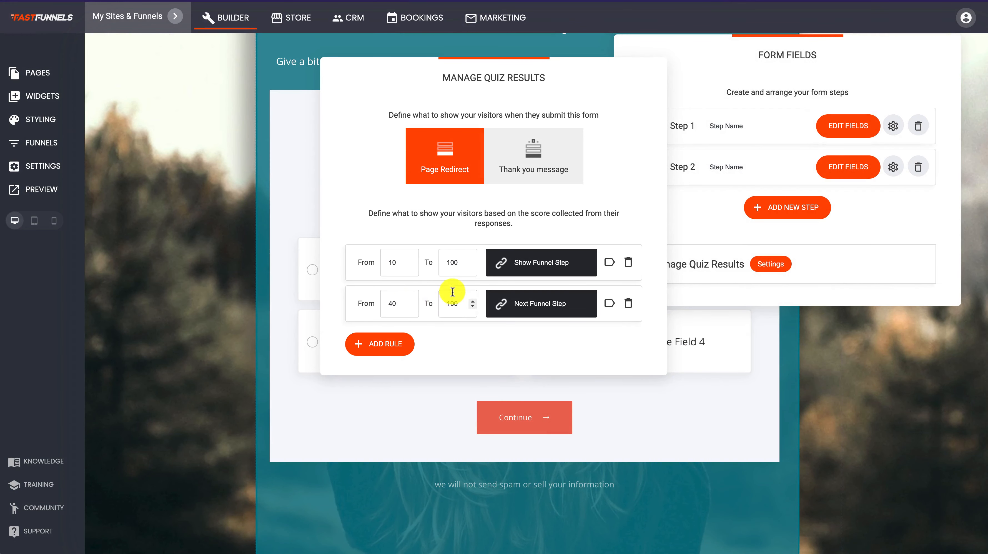
- Link the second quiz result rule, from 40 to 100, to the funnel step Thank You Page 2 and save the page
left_click(557, 306)
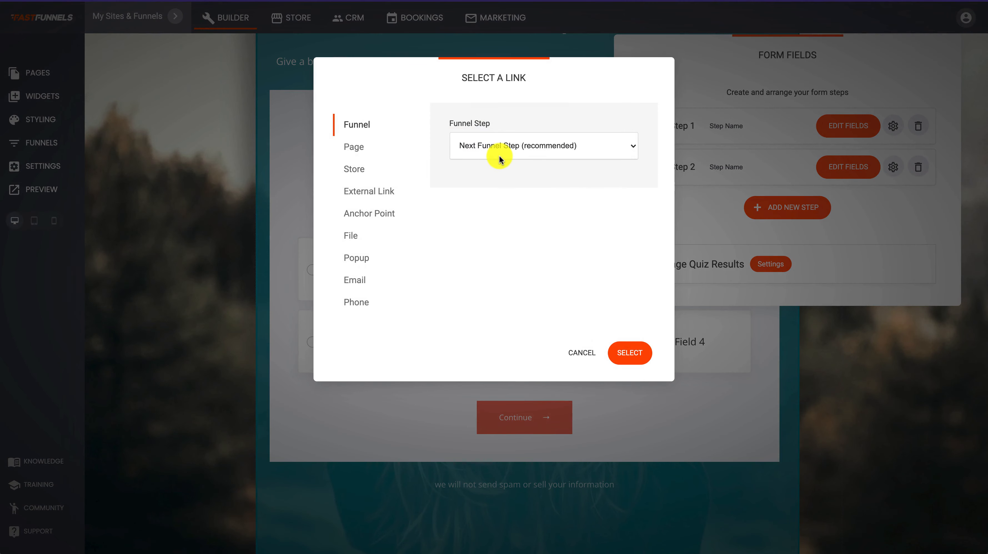
left_click(501, 147)
left_click(499, 185)
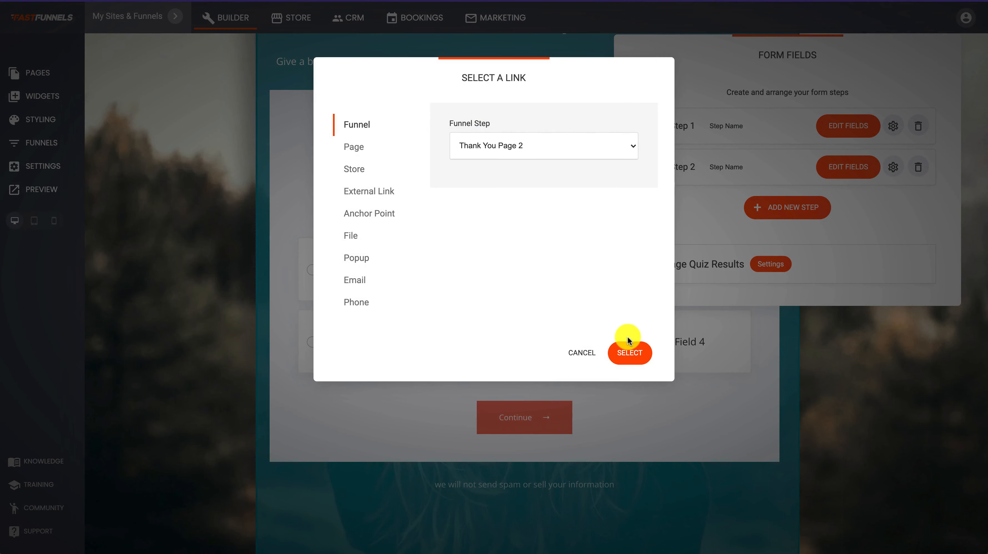
left_click(630, 353)
left_click(678, 416)
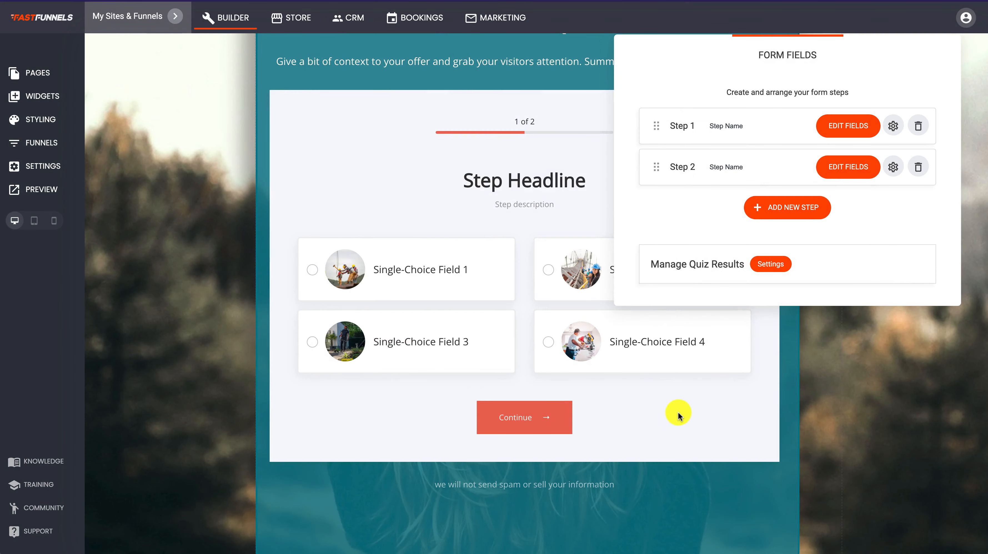
left_click(678, 415)
left_click(861, 25)
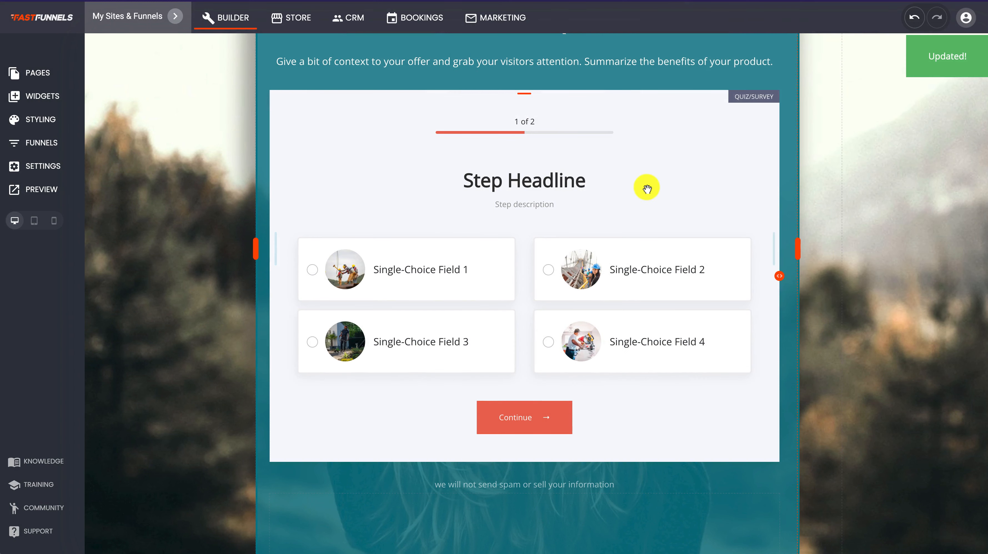
scroll(647, 188, "up", 2)
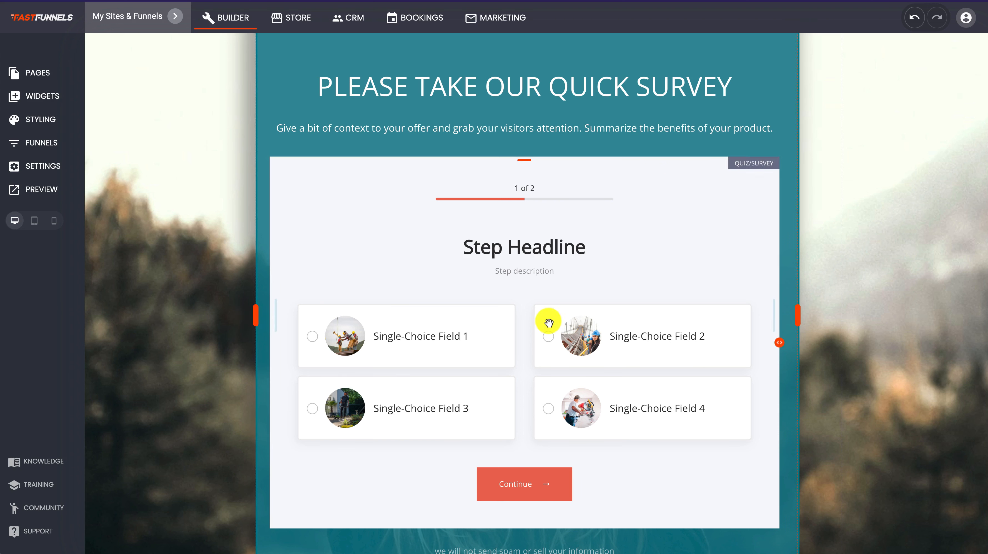
scroll(549, 322, "up", 2)
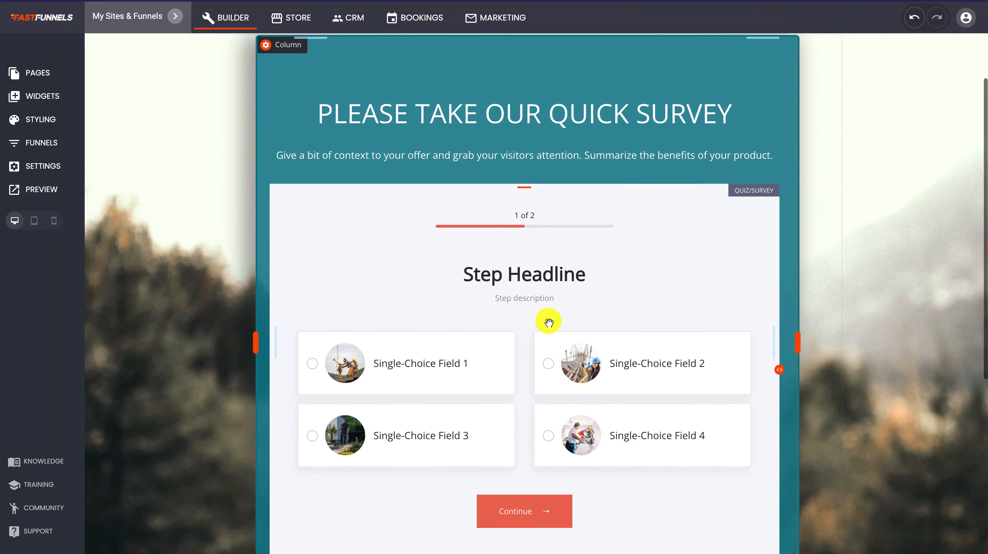
scroll(548, 323, "down", 2)
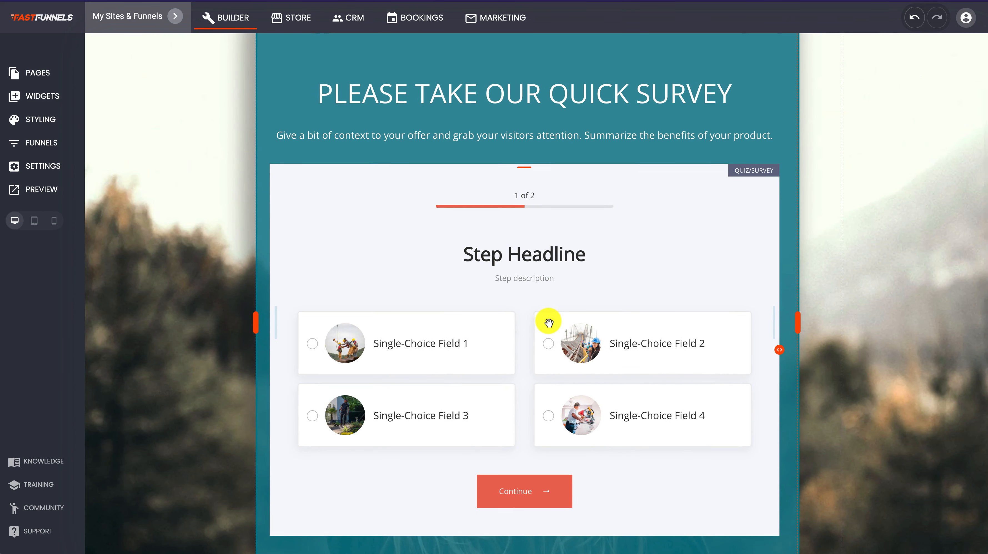